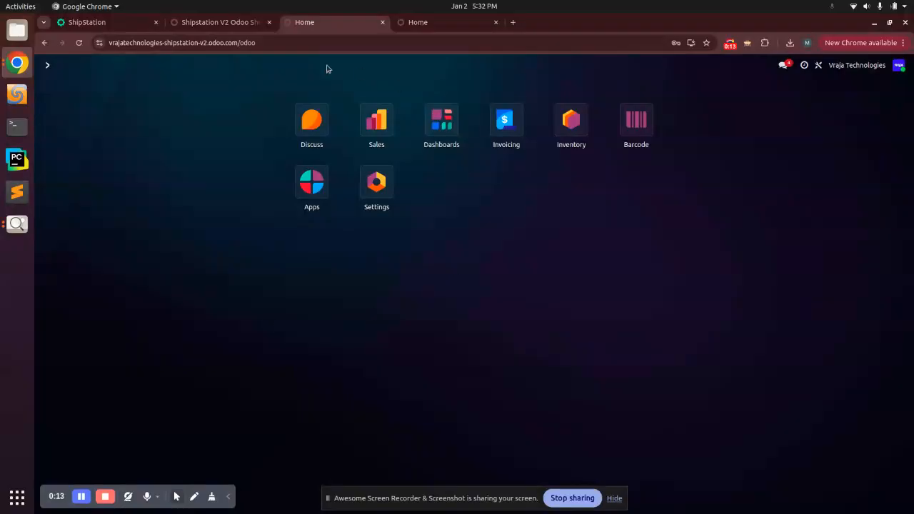
Step: Open the Vraja record under Shipstation Configuration in the Sales app
{"action": "left_click", "coordinate": [377, 121]}
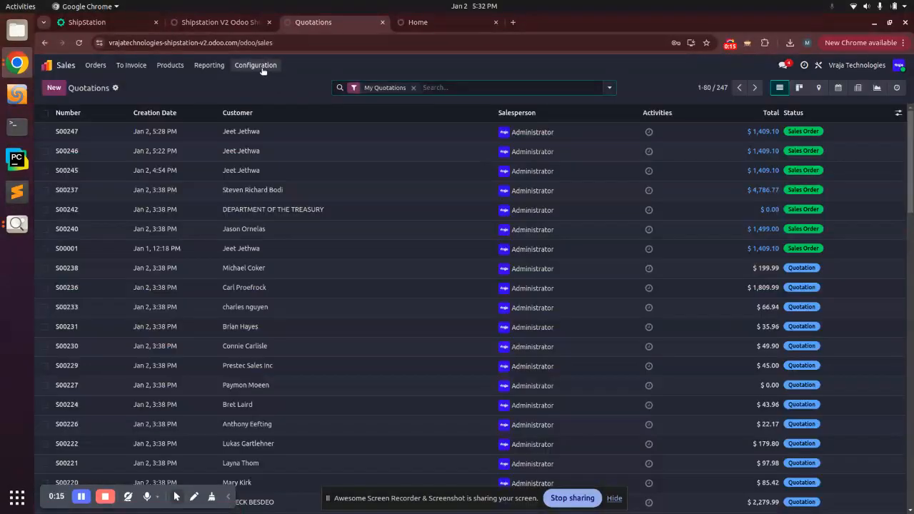
{"action": "left_click", "coordinate": [263, 68]}
{"action": "left_click", "coordinate": [272, 97]}
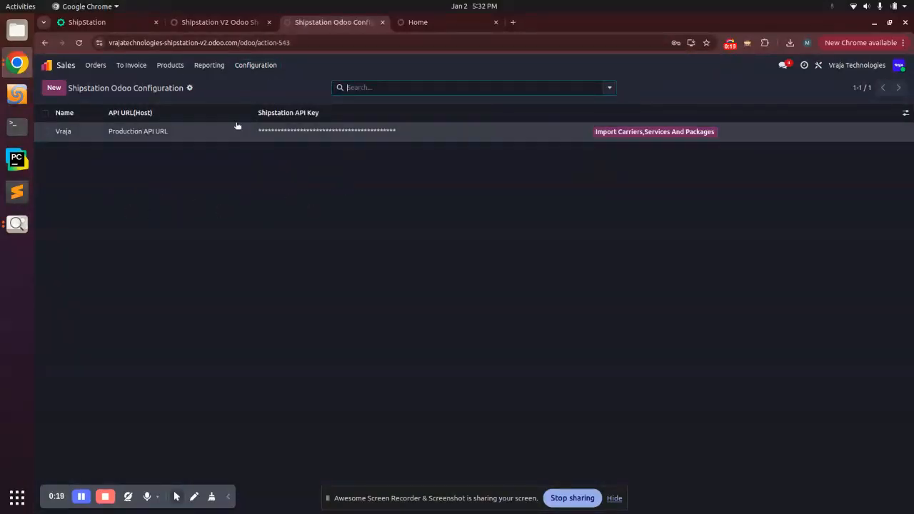
{"action": "left_click", "coordinate": [150, 133]}
Step: Review the configuration's name, the available API URL (Host) options and the Shipstation API Key field without changing them
{"action": "double_click", "coordinate": [131, 172]}
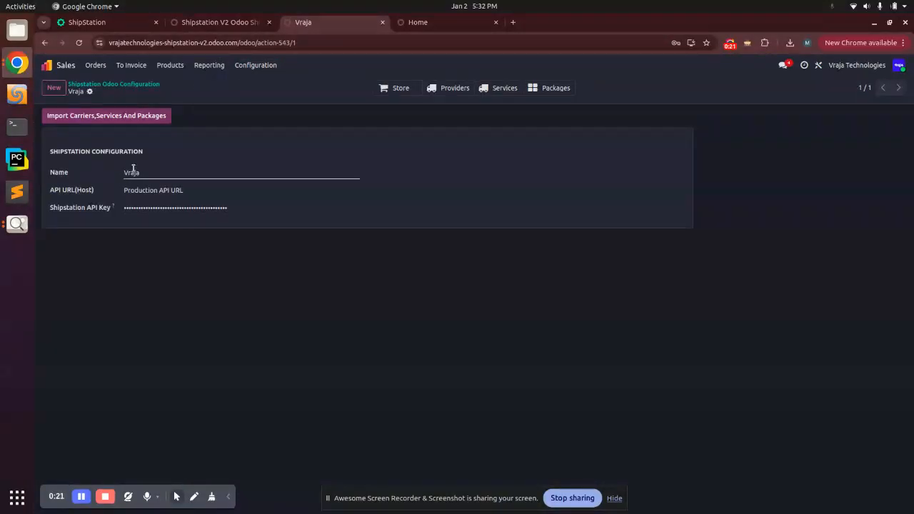
{"action": "left_click", "coordinate": [154, 190]}
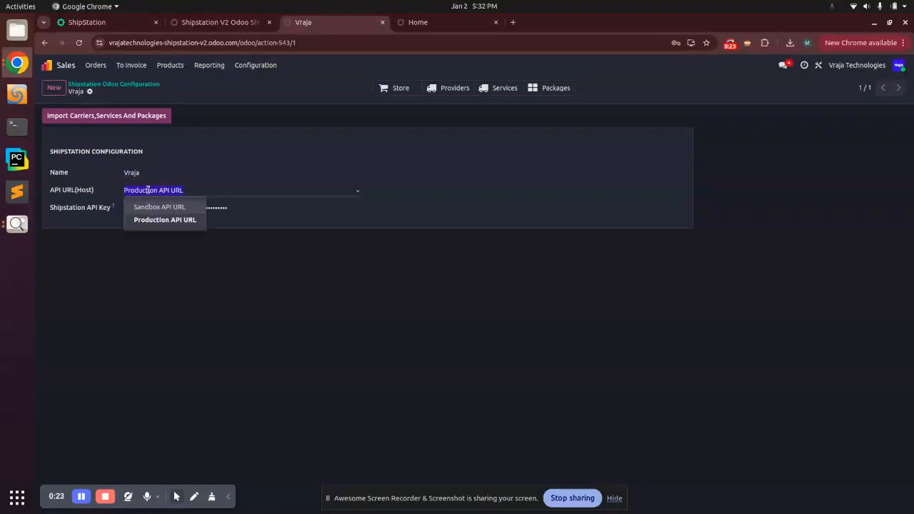
{"action": "left_click", "coordinate": [168, 247]}
{"action": "left_click", "coordinate": [202, 209]}
{"action": "left_click", "coordinate": [326, 236]}
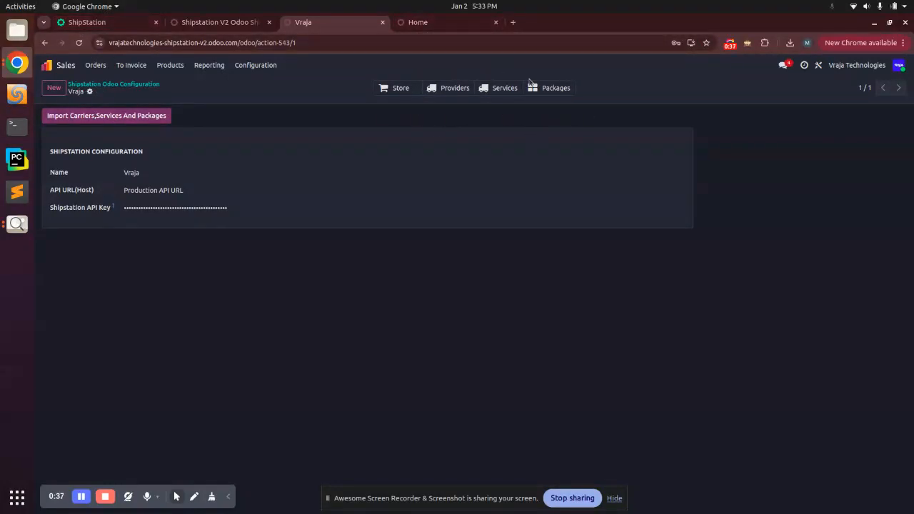
Step: Look through the providers, services and packages linked to the Vraja configuration, returning to the record after each list
{"action": "left_click", "coordinate": [455, 88]}
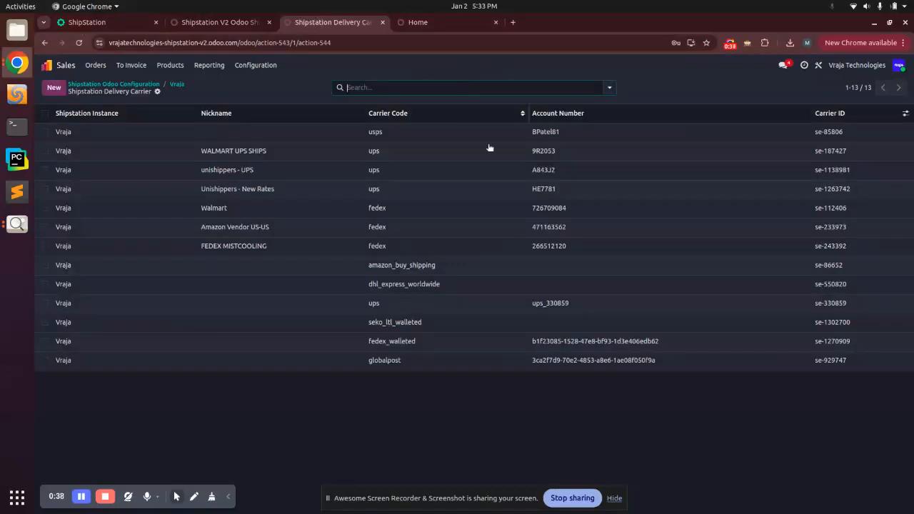
{"action": "left_click", "coordinate": [176, 84]}
{"action": "left_click", "coordinate": [498, 87]}
{"action": "left_click", "coordinate": [178, 84]}
{"action": "left_click", "coordinate": [532, 87]}
{"action": "left_click", "coordinate": [178, 84]}
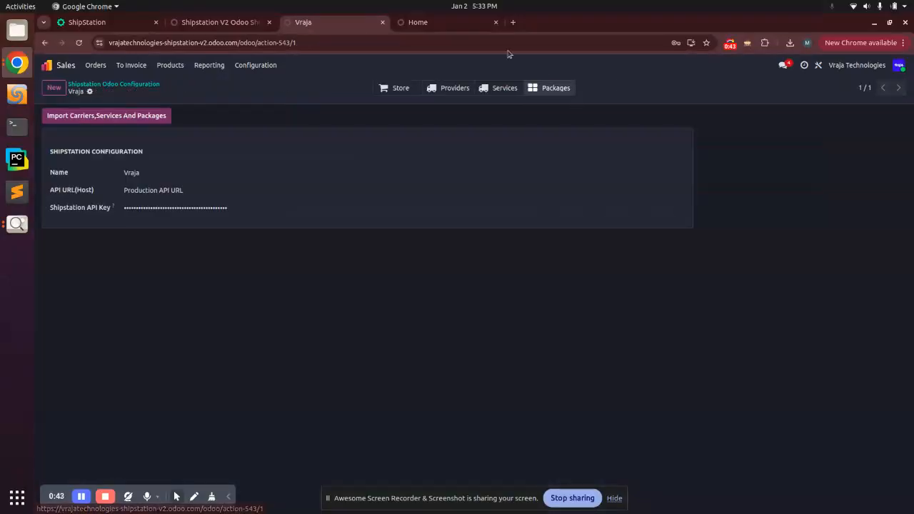
Step: Check the Shipstation configuration options, and open the Manual Orders store linked to the Vraja configuration to review its settings
{"action": "left_click", "coordinate": [268, 65]}
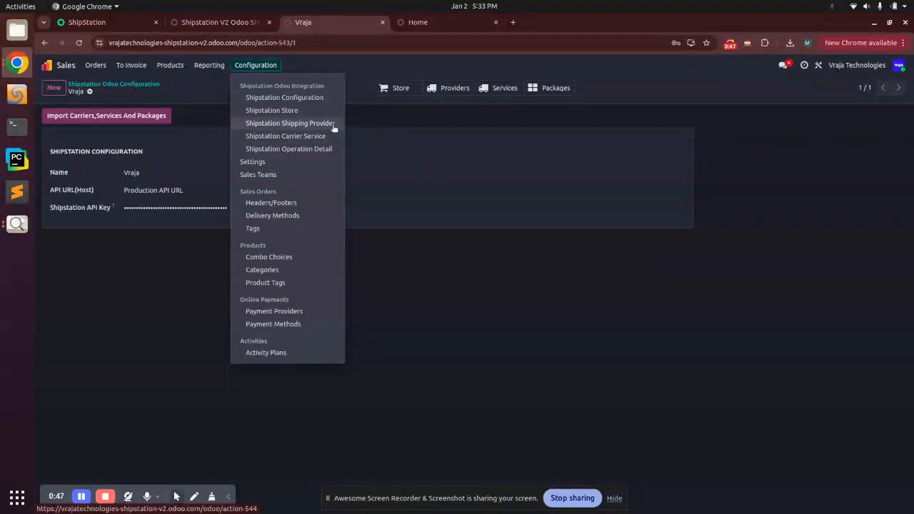
{"action": "left_click", "coordinate": [453, 195]}
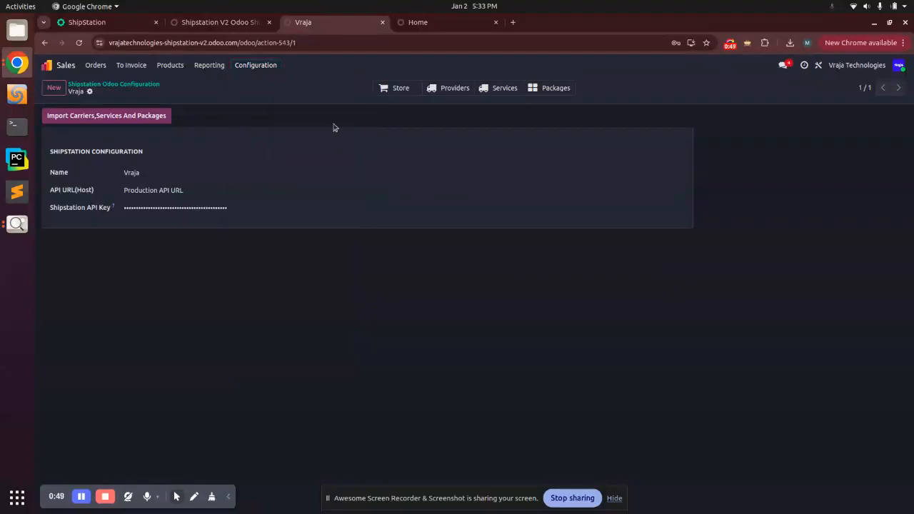
{"action": "left_click", "coordinate": [397, 88]}
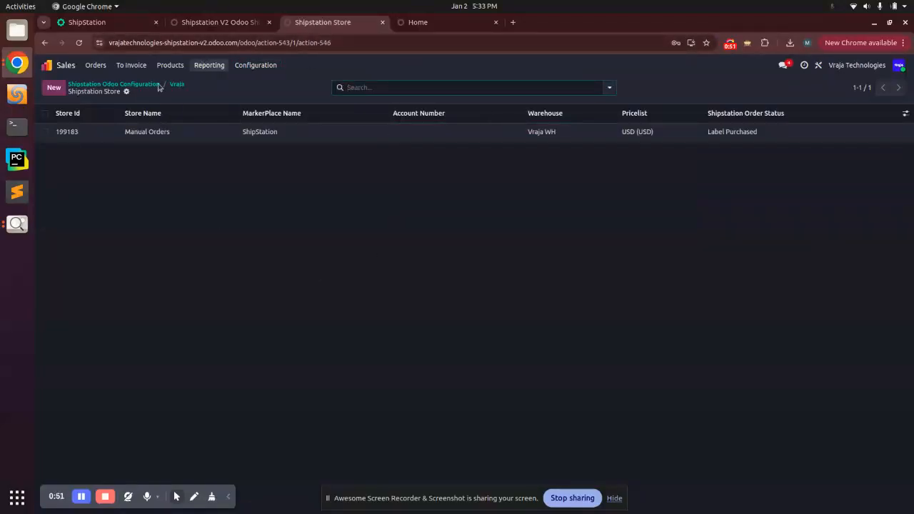
{"action": "left_click", "coordinate": [201, 142]}
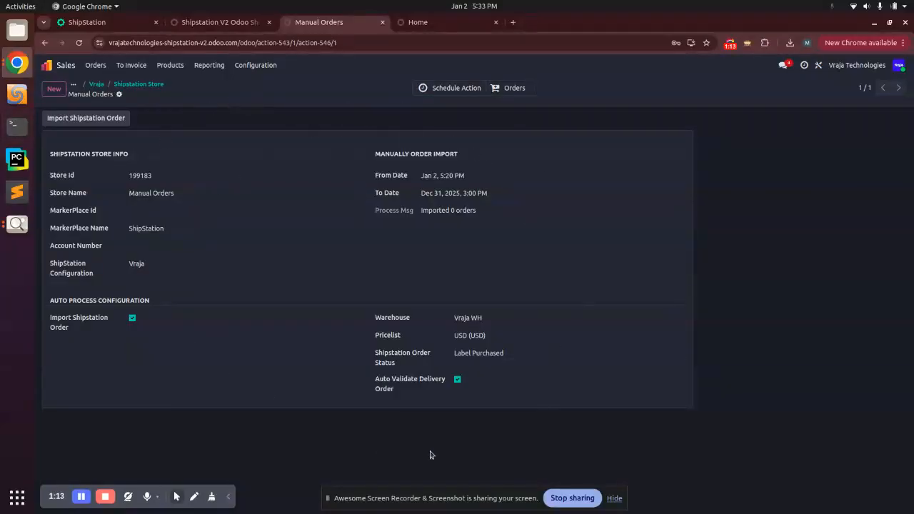
Step: Open the Shipstation Shipping delivery method from the Sales configuration
{"action": "left_click", "coordinate": [263, 64]}
{"action": "left_click", "coordinate": [272, 215]}
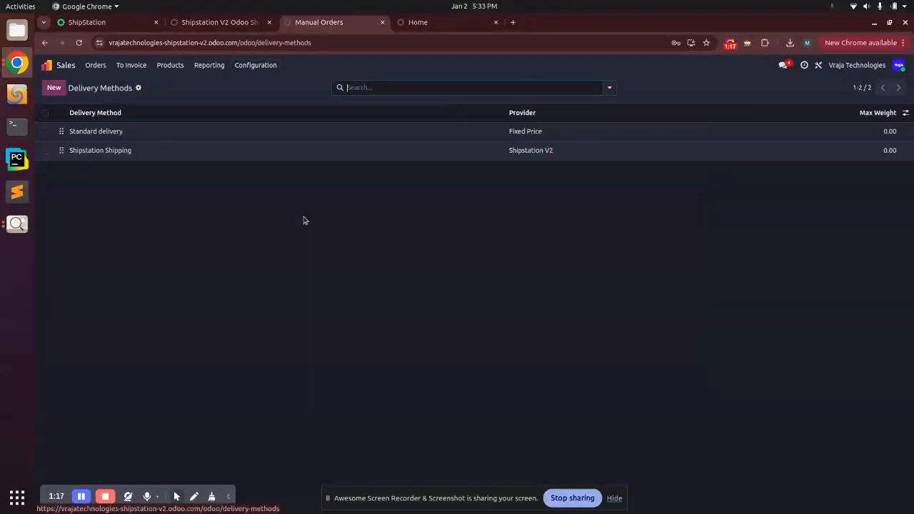
{"action": "left_click", "coordinate": [114, 155]}
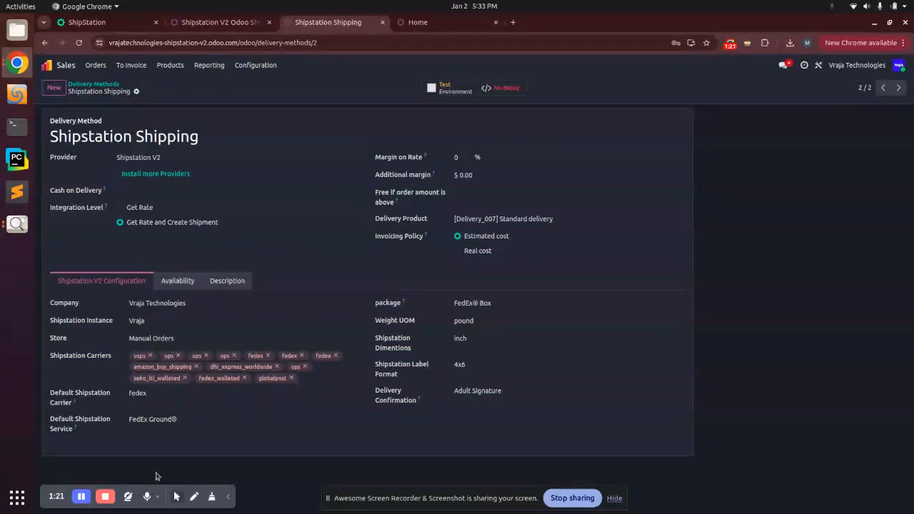
Step: Select Vraja Technologies as the delivery method's company, Vraja as its Shipstation instance and Manual Orders as its store
{"action": "left_click", "coordinate": [176, 301]}
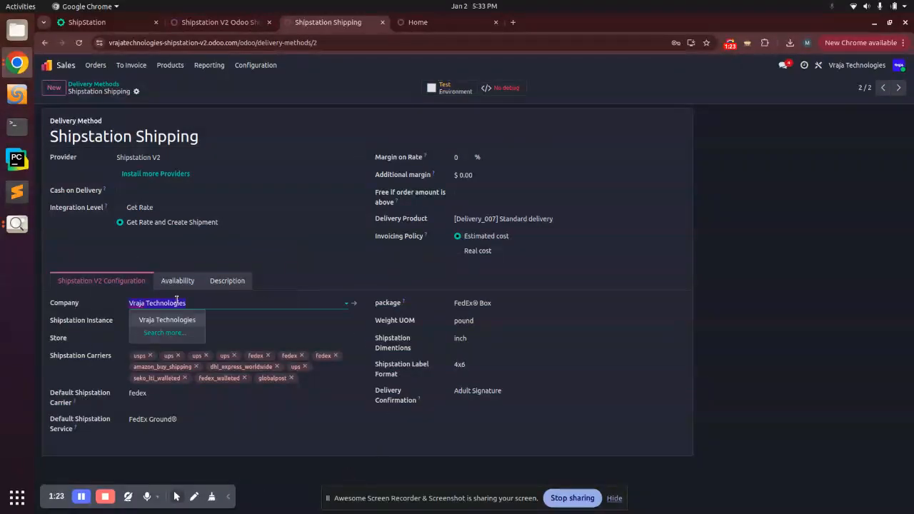
{"action": "left_click", "coordinate": [166, 319]}
{"action": "left_click", "coordinate": [160, 322]}
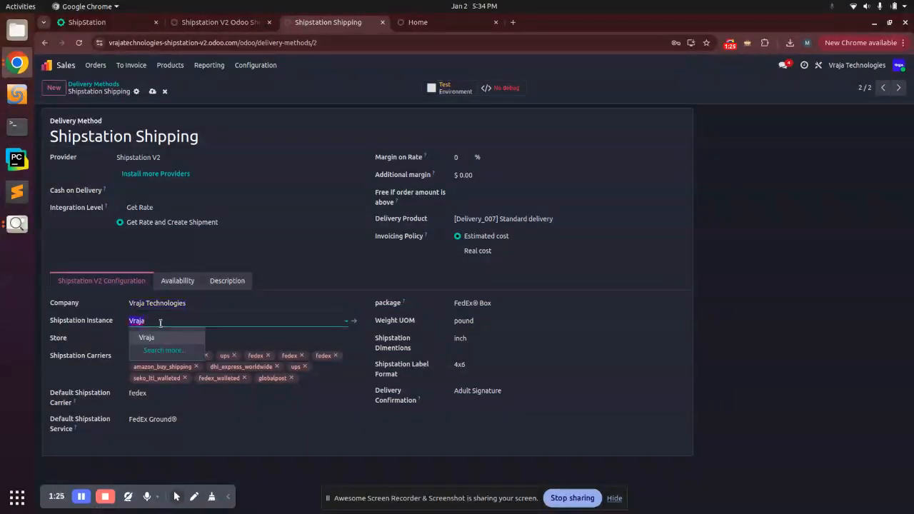
{"action": "left_click", "coordinate": [161, 334]}
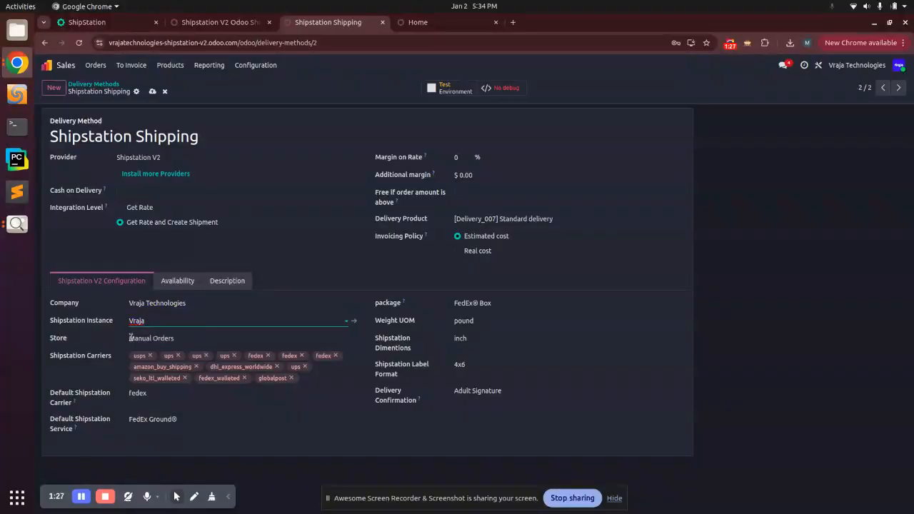
{"action": "left_click", "coordinate": [131, 338]}
{"action": "left_click", "coordinate": [162, 350]}
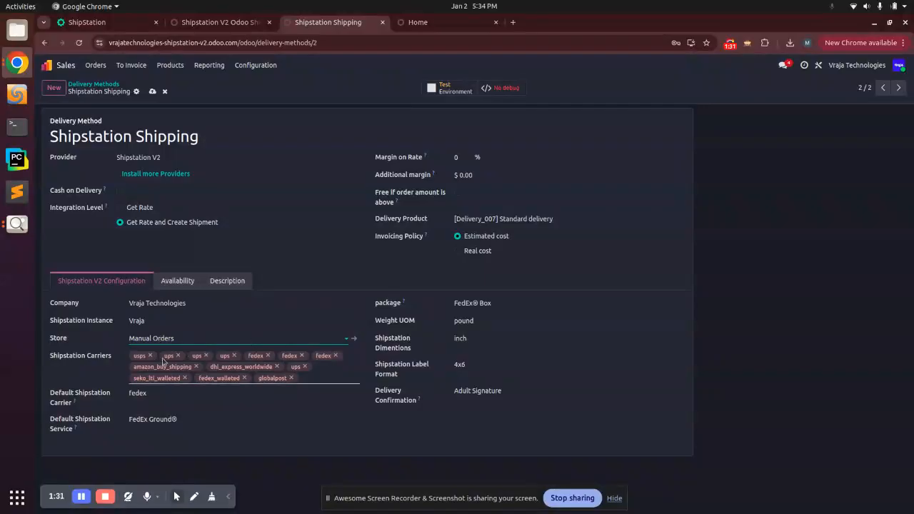
Step: Examine the carriers available for the delivery method's Shipstation Carriers field without changing the selection
{"action": "left_click", "coordinate": [306, 380]}
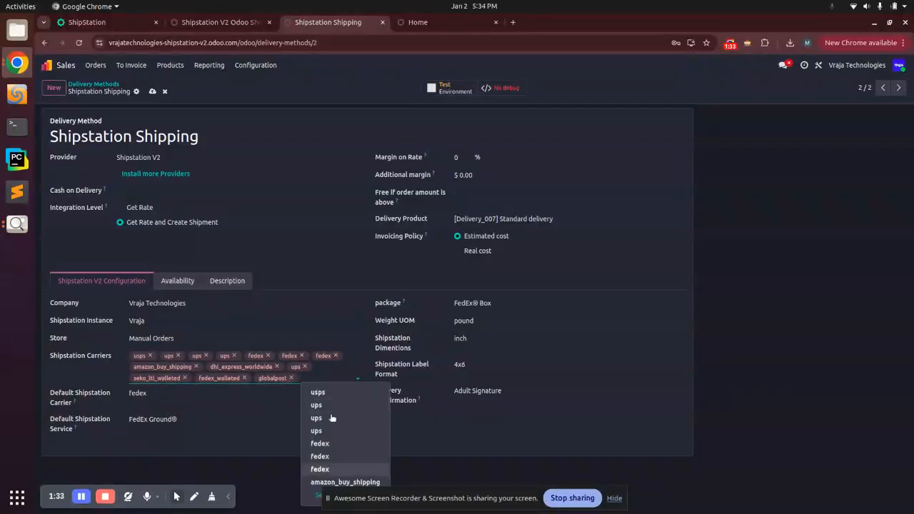
{"action": "left_click", "coordinate": [285, 456]}
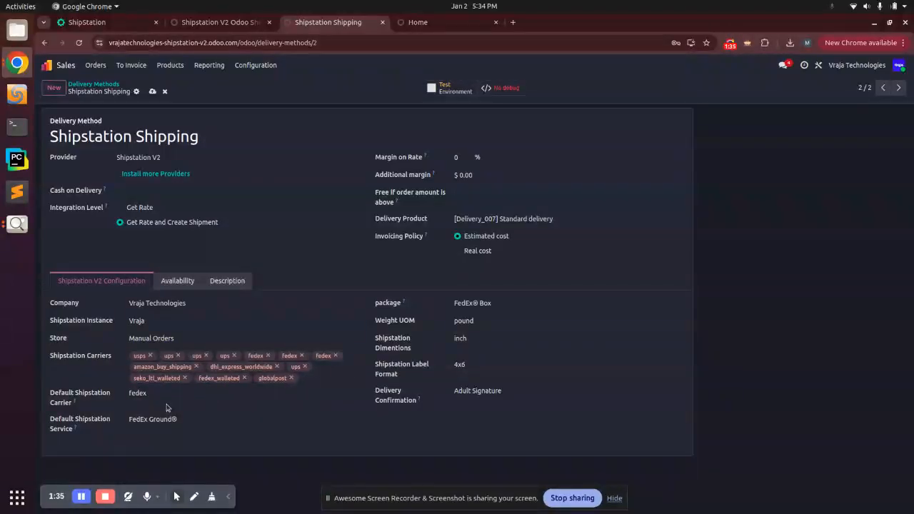
{"action": "left_click", "coordinate": [333, 380]}
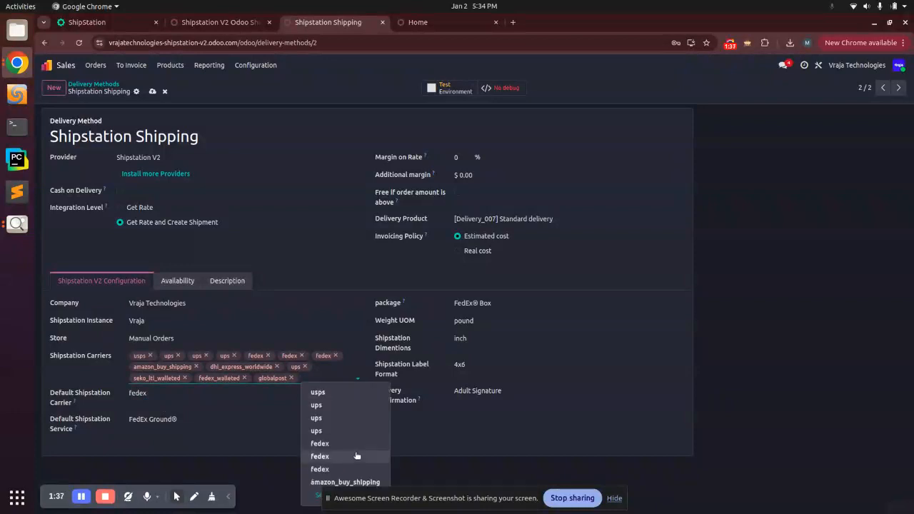
{"action": "left_click", "coordinate": [257, 437]}
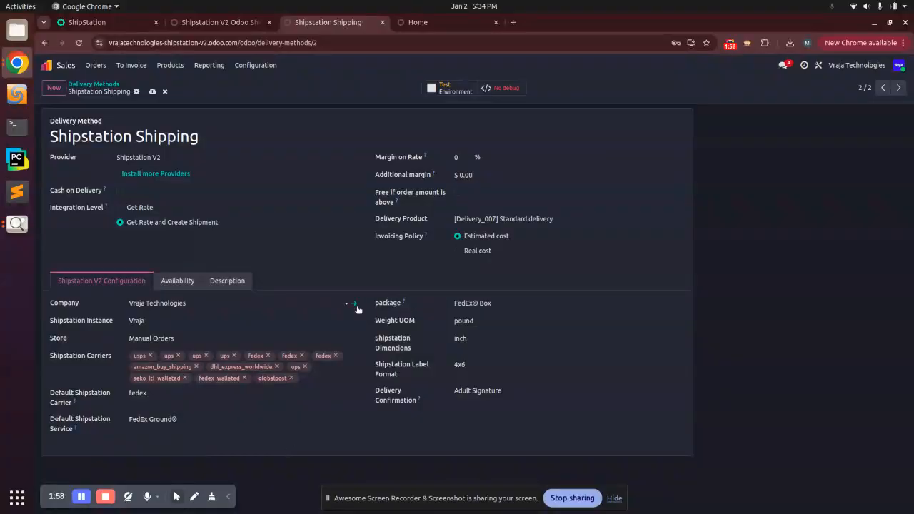
Step: Review the delivery method's package choices and the dimensions of the FedEx® Box package type, and return to the delivery method
{"action": "left_click", "coordinate": [473, 302]}
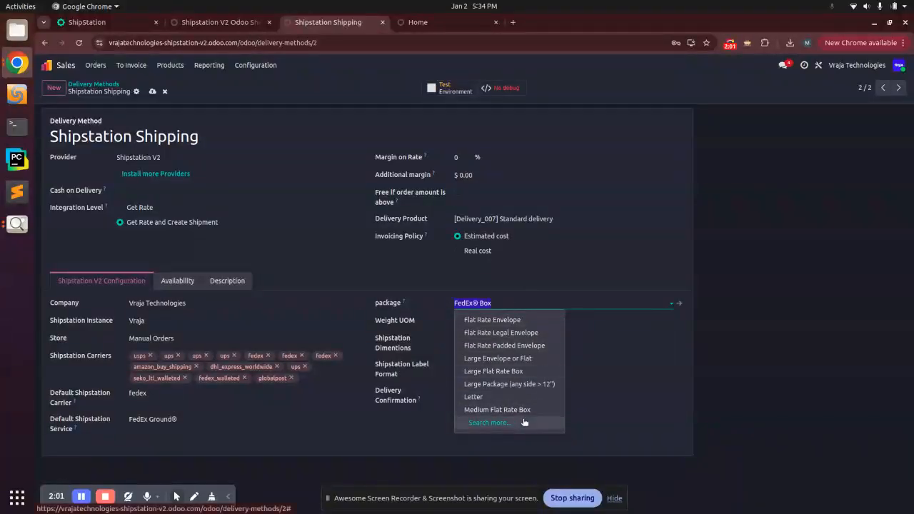
{"action": "left_click", "coordinate": [625, 438]}
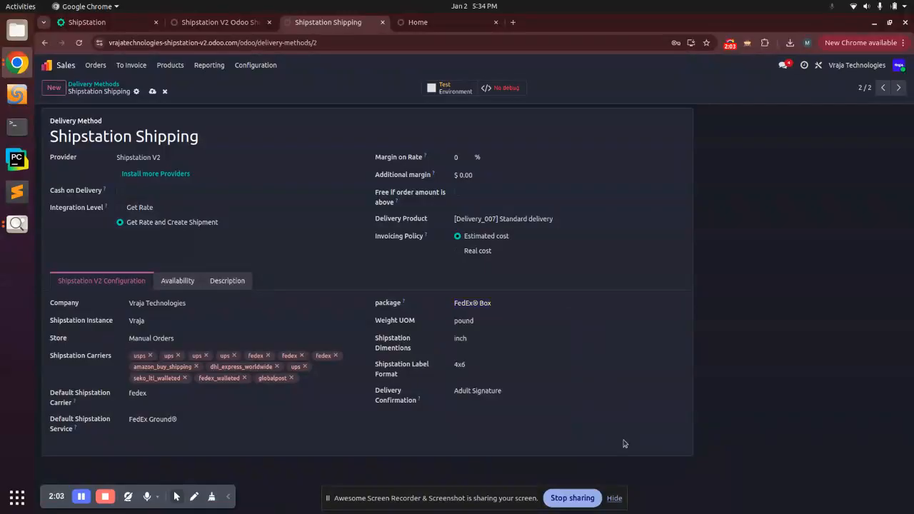
{"action": "left_click", "coordinate": [681, 303]}
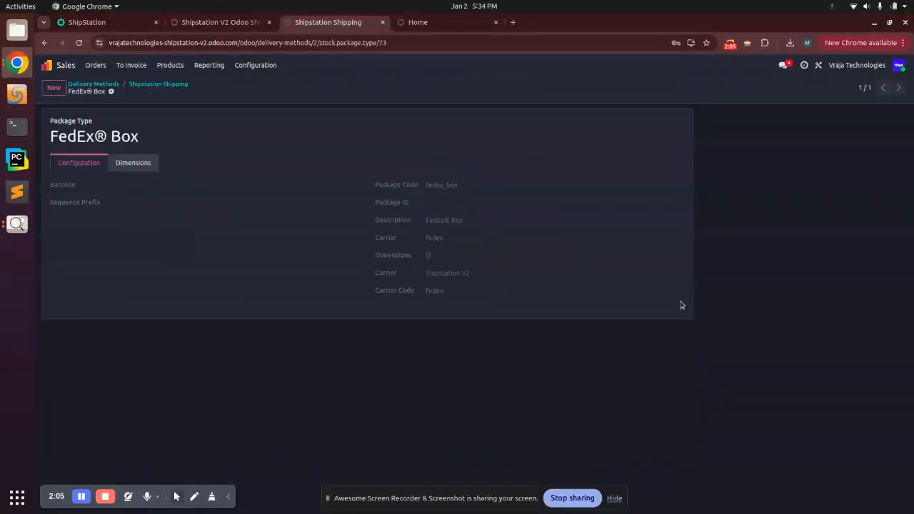
{"action": "left_click", "coordinate": [151, 160]}
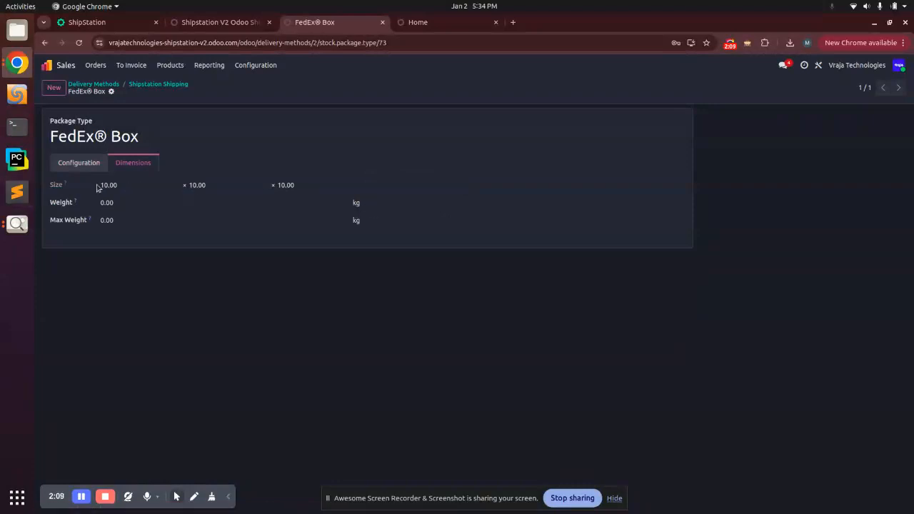
{"action": "left_click", "coordinate": [181, 86]}
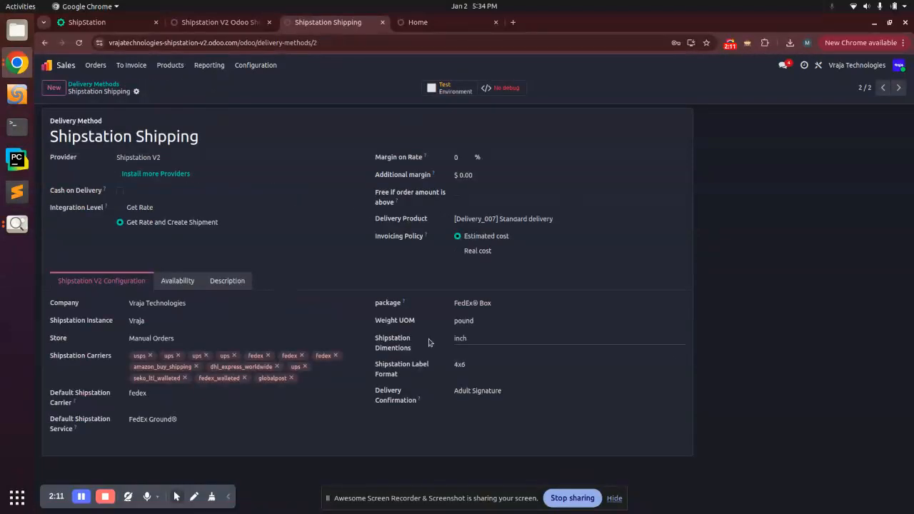
Step: Review the options for weight unit, Shipstation dimensions, label format and delivery confirmation, keeping the current selections
{"action": "left_click", "coordinate": [467, 322]}
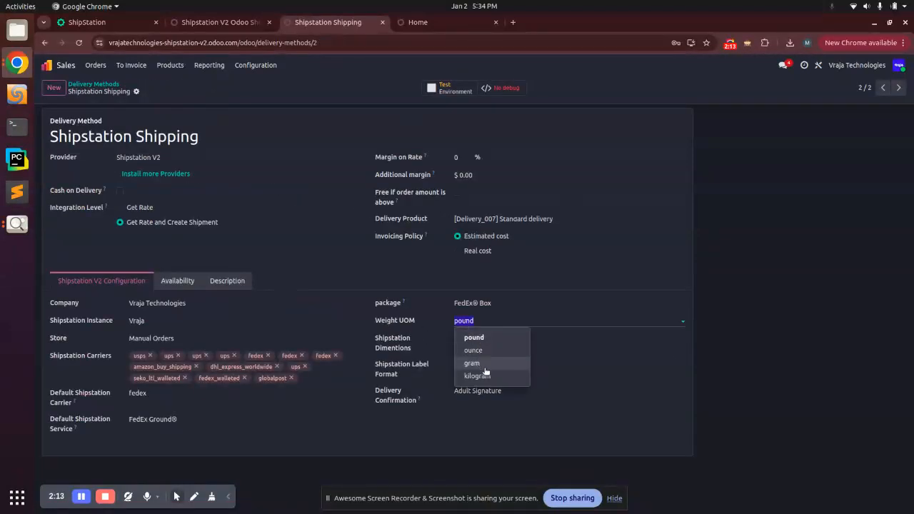
{"action": "left_click", "coordinate": [463, 341]}
{"action": "left_click", "coordinate": [380, 374]}
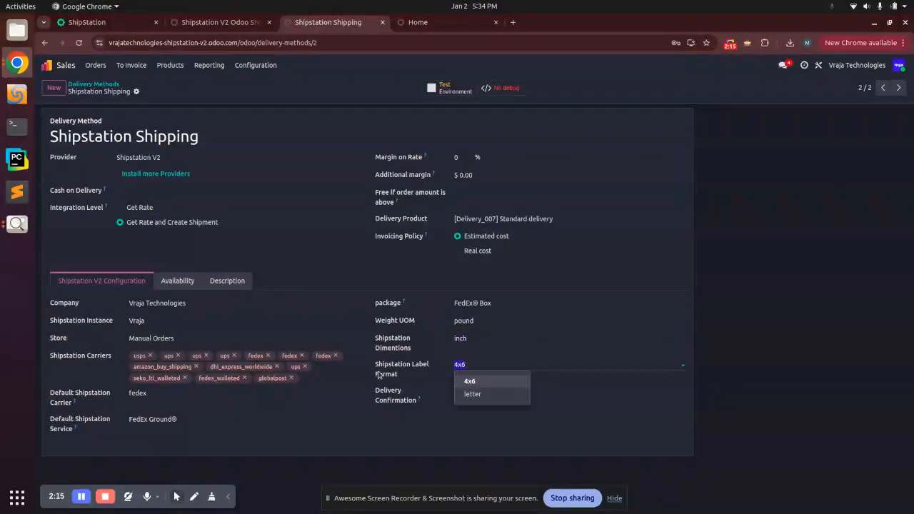
{"action": "left_click", "coordinate": [465, 398]}
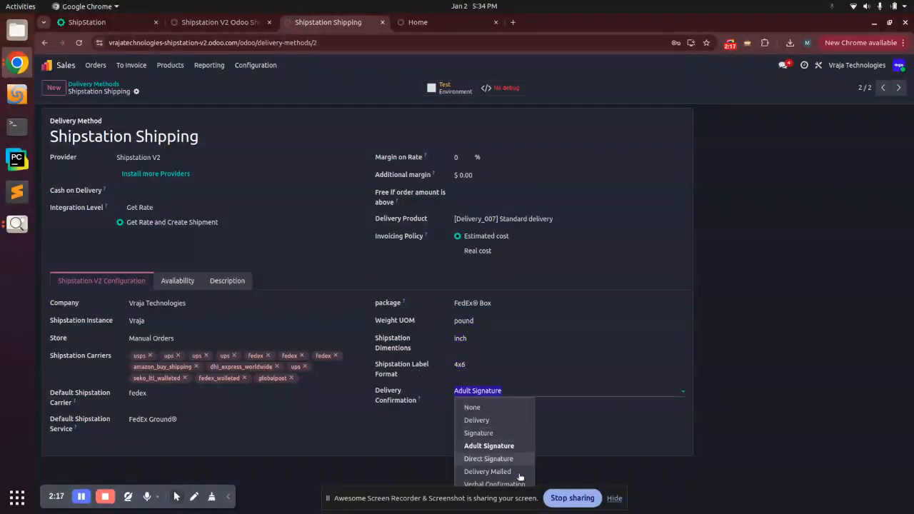
{"action": "left_click", "coordinate": [627, 444]}
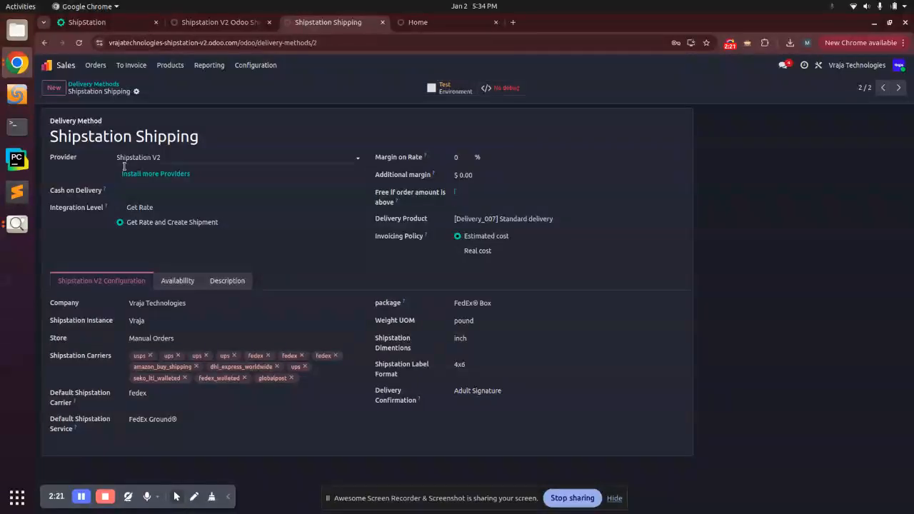
Step: Duplicate the newest sales order in the Sales quotations list, working in the other open Odoo browser tab
{"action": "left_click", "coordinate": [413, 25]}
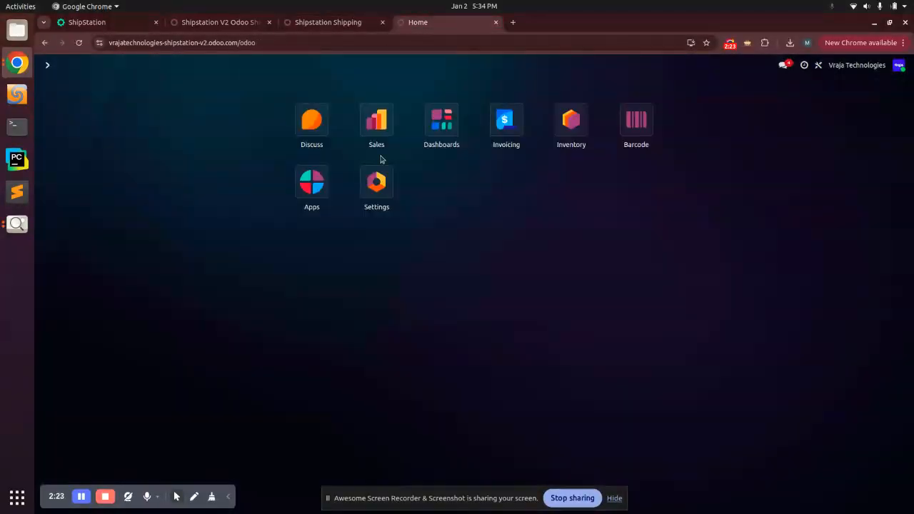
{"action": "left_click", "coordinate": [367, 133]}
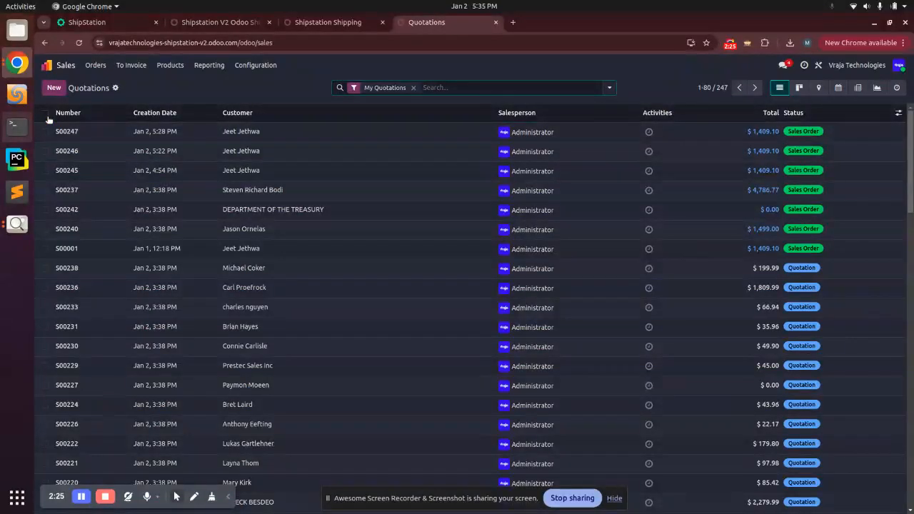
{"action": "left_click", "coordinate": [76, 134]}
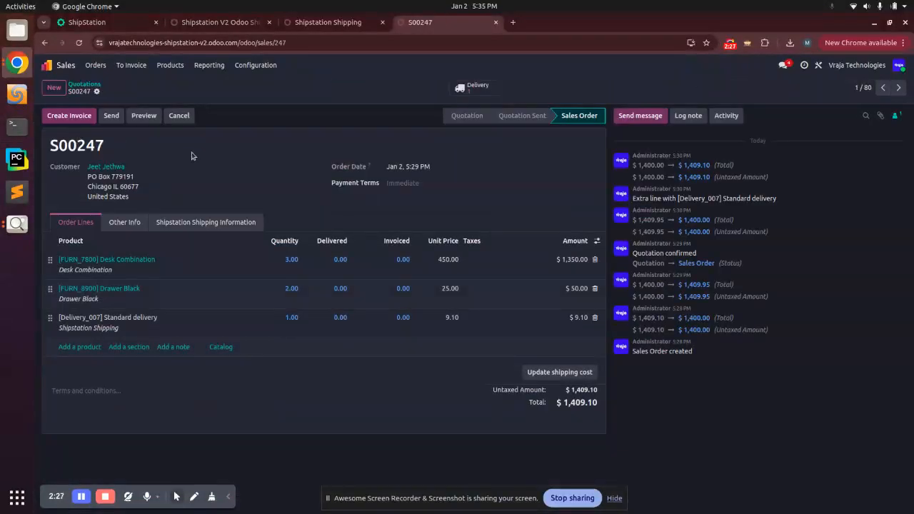
{"action": "left_click", "coordinate": [97, 91]}
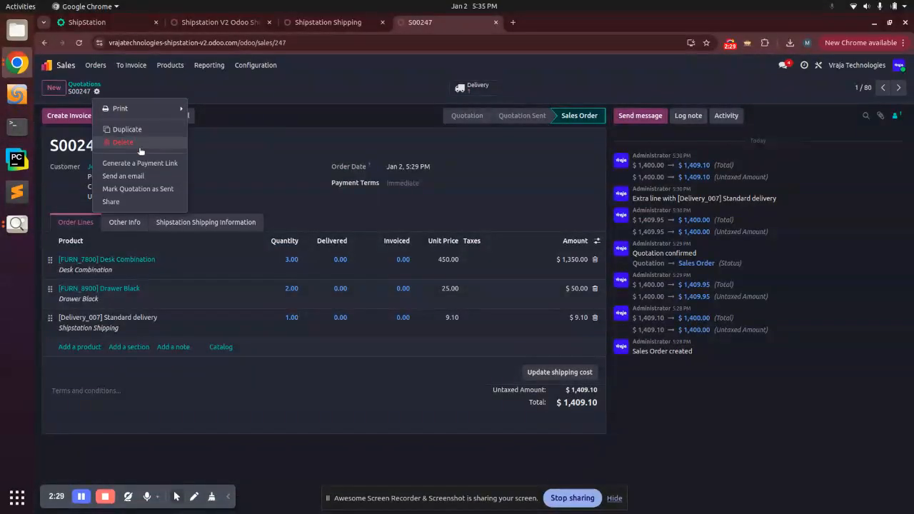
{"action": "left_click", "coordinate": [127, 130]}
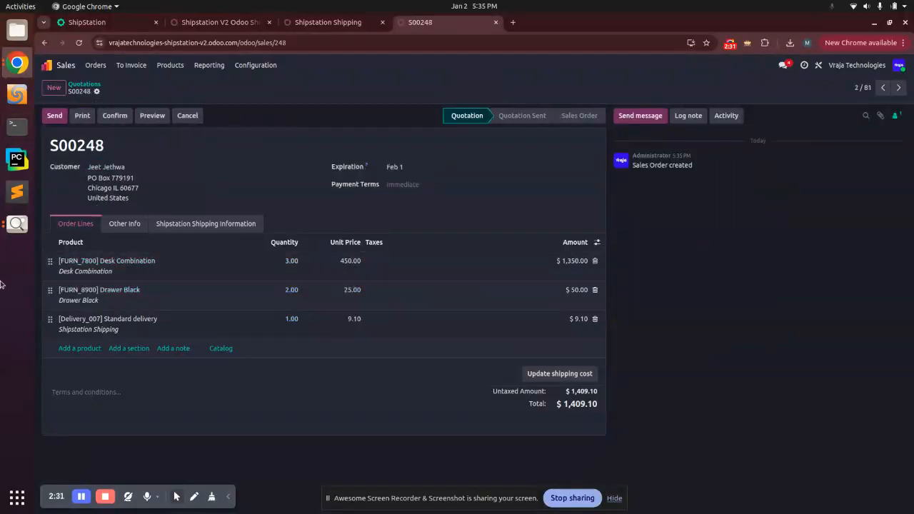
Step: Remove the Standard delivery line from the duplicated quotation, and choose Shipstation Shipping as its new shipping method, checking the delivery method's configuration
{"action": "left_click", "coordinate": [595, 318]}
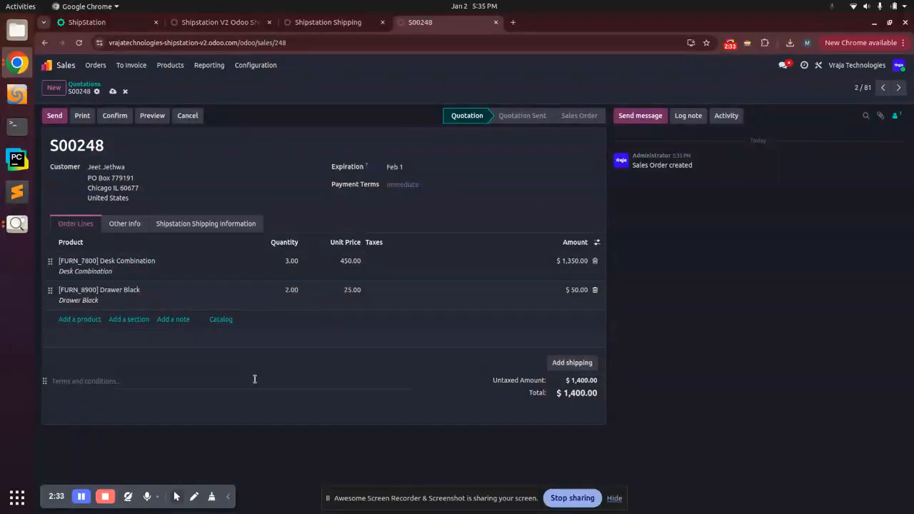
{"action": "left_click", "coordinate": [79, 42]}
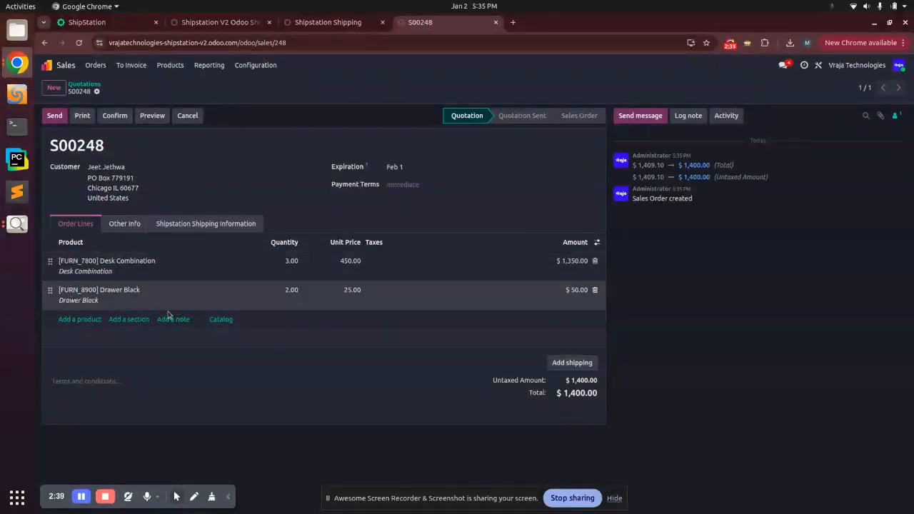
{"action": "left_click", "coordinate": [564, 364]}
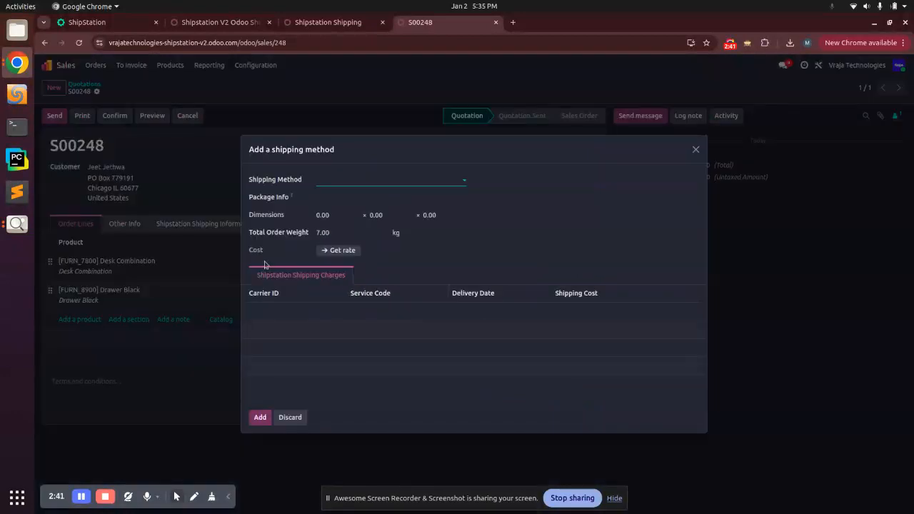
{"action": "left_click", "coordinate": [343, 180]}
{"action": "left_click", "coordinate": [357, 205]}
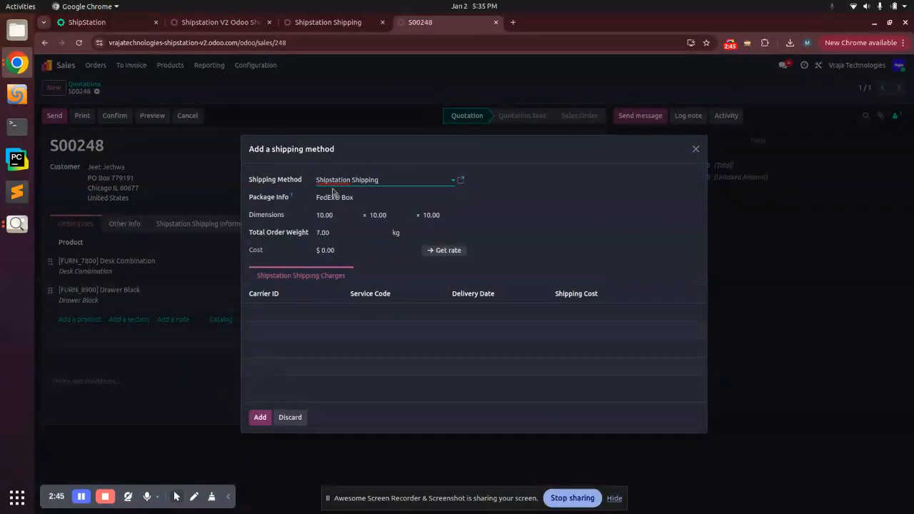
{"action": "left_click", "coordinate": [312, 25]}
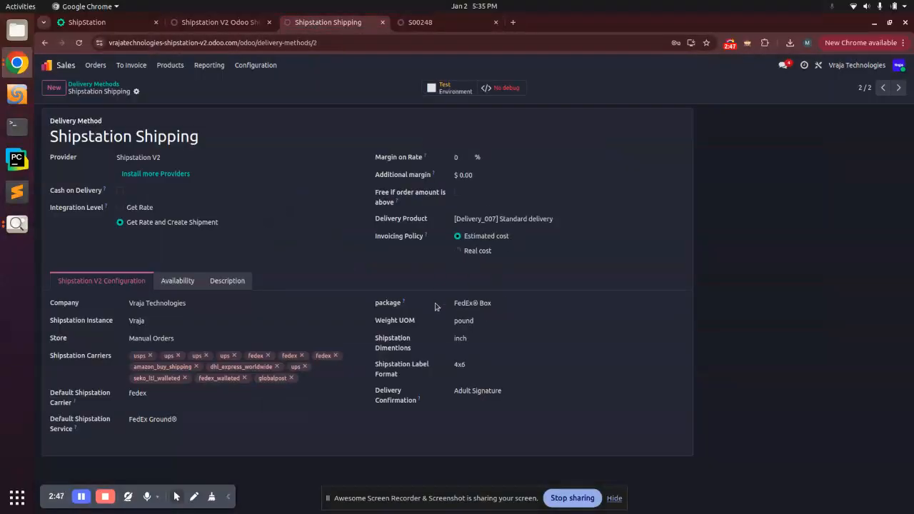
{"action": "left_click", "coordinate": [441, 28]}
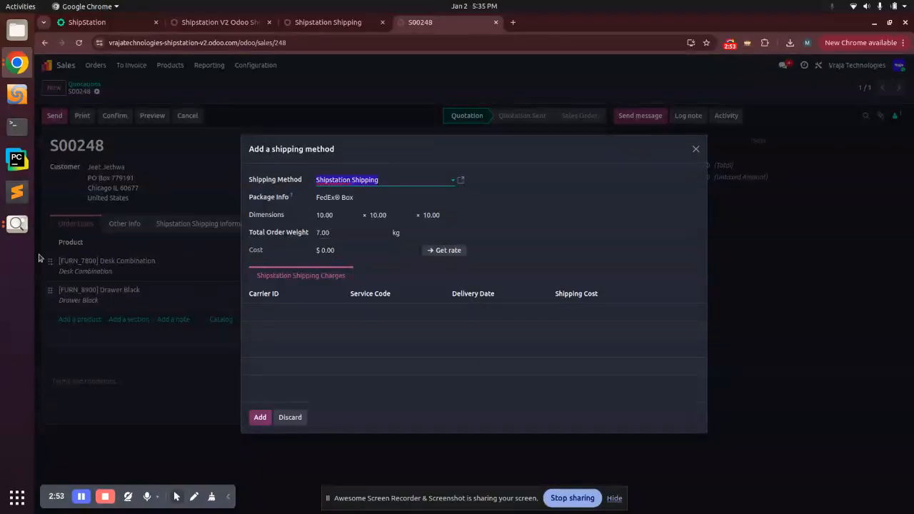
Step: Set the total order weight to 8 kg and get the Shipstation rates, consulting the delivery method's settings while they load
{"action": "left_click", "coordinate": [328, 227]}
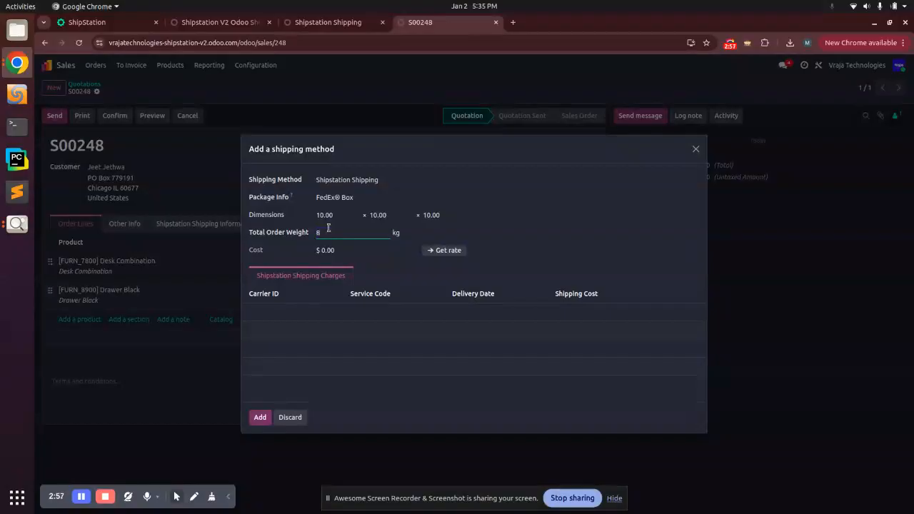
{"action": "left_click", "coordinate": [569, 224]}
{"action": "left_click", "coordinate": [441, 250]}
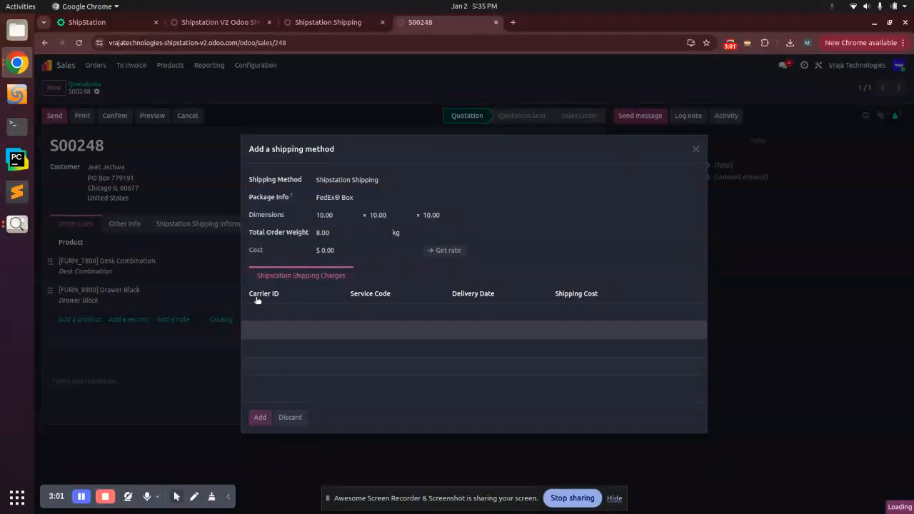
{"action": "left_click", "coordinate": [318, 22]}
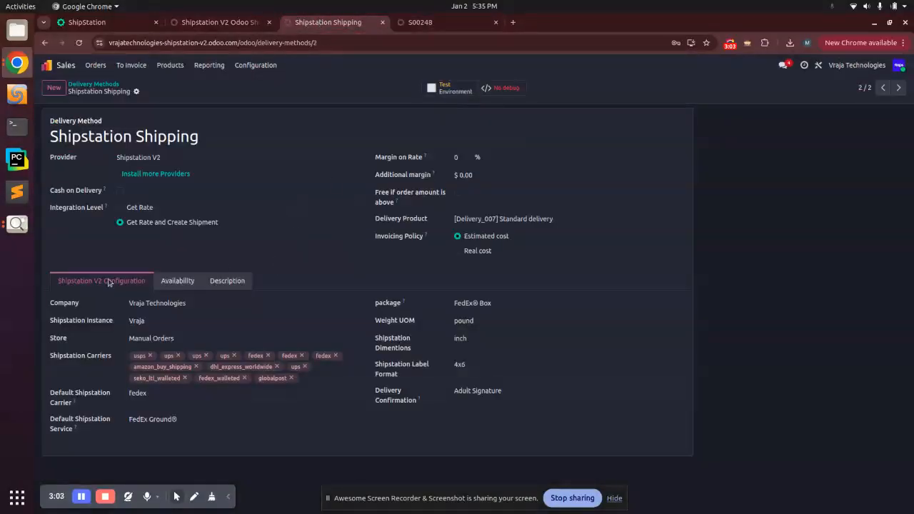
{"action": "left_click", "coordinate": [468, 26]}
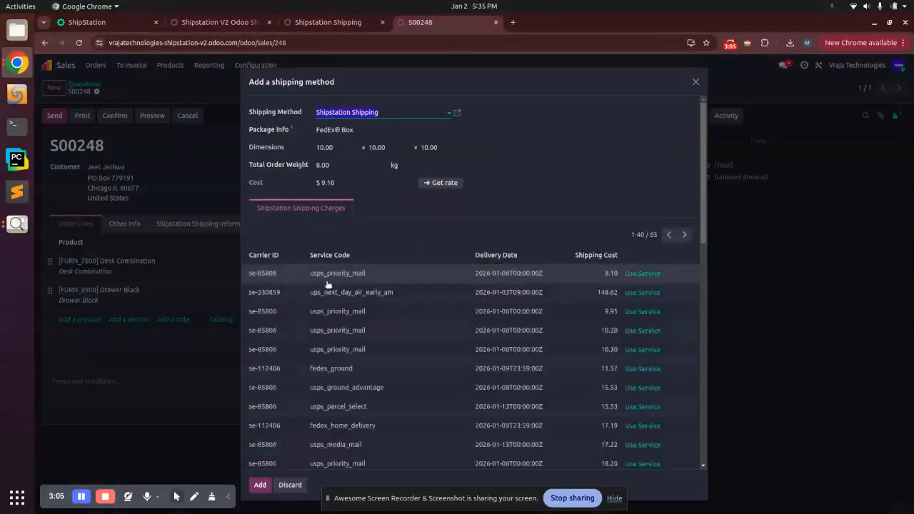
Step: Look through the Shipstation shipping charges and add the shipping method to the quotation with the preselected service
{"action": "scroll", "coordinate": [408, 306], "scroll_direction": "down", "scroll_amount": 10}
{"action": "scroll", "coordinate": [511, 387], "scroll_direction": "up", "scroll_amount": 10}
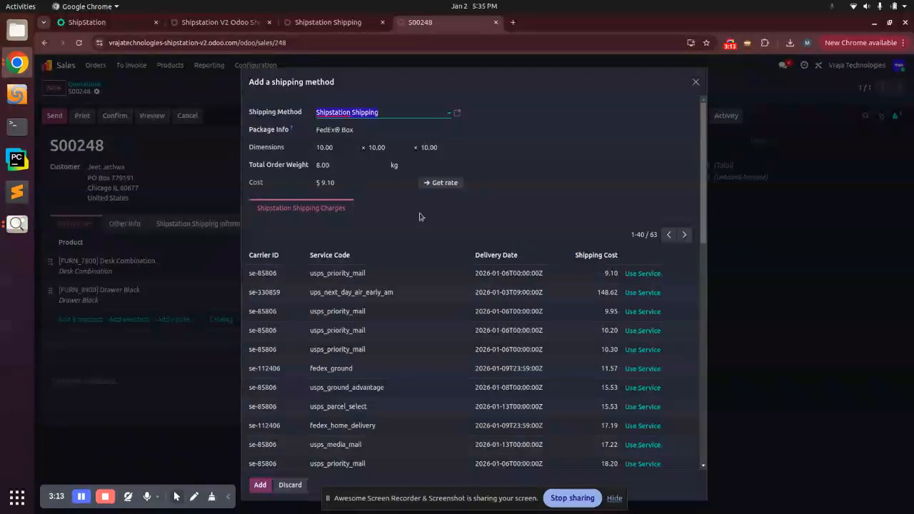
{"action": "scroll", "coordinate": [343, 300], "scroll_direction": "down", "scroll_amount": 10}
{"action": "left_click", "coordinate": [260, 485]}
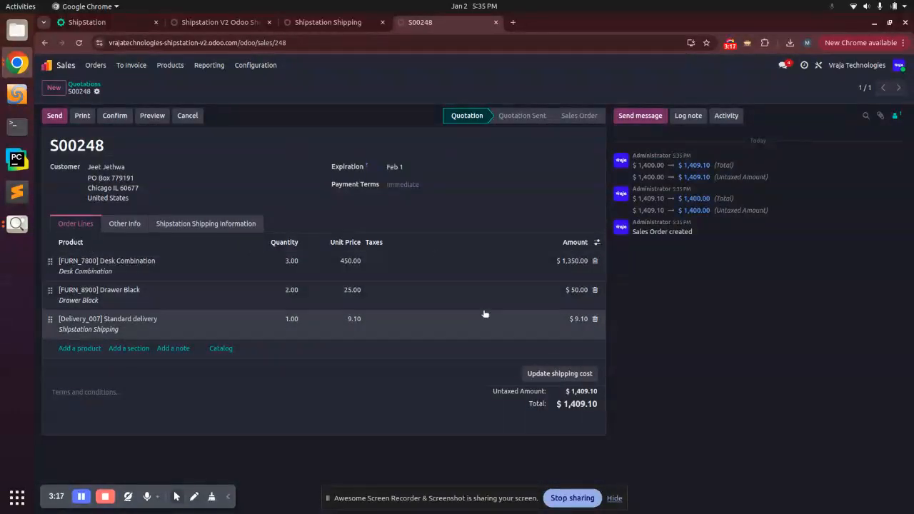
Step: Review the quotation's Shipstation shipping information, including the order details, selected shipping service and list of available service rates
{"action": "left_click", "coordinate": [187, 225]}
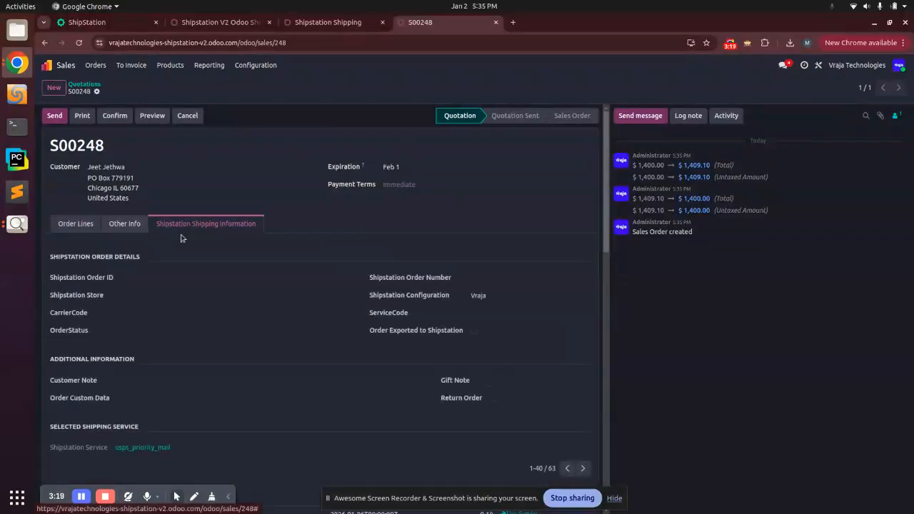
{"action": "scroll", "coordinate": [235, 375], "scroll_direction": "down", "scroll_amount": 4}
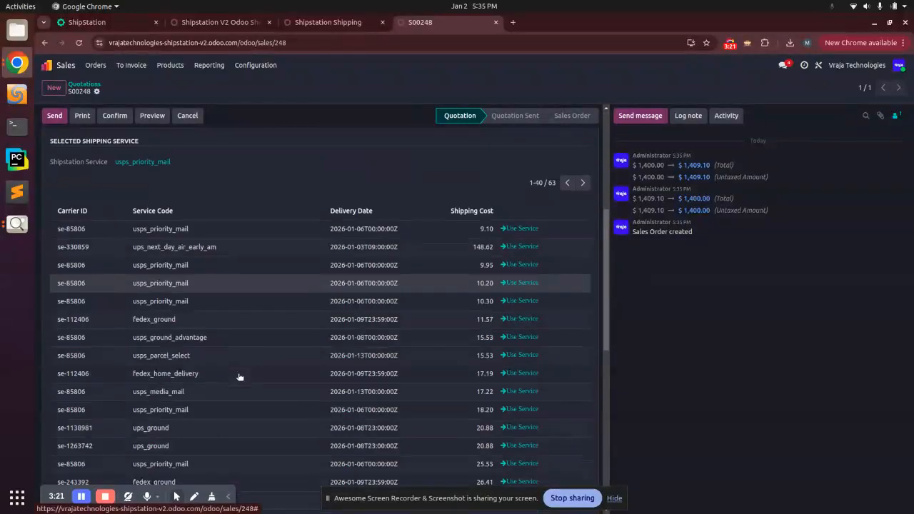
{"action": "scroll", "coordinate": [239, 371], "scroll_direction": "up", "scroll_amount": 1}
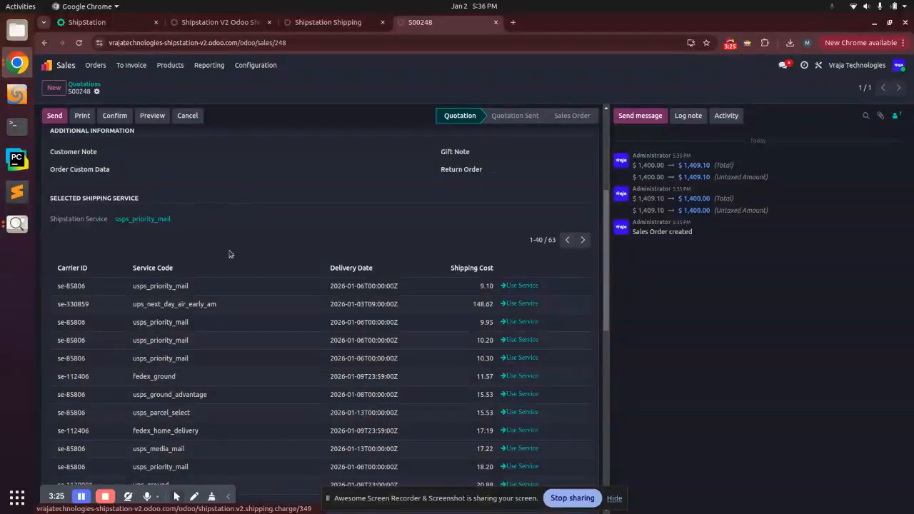
{"action": "scroll", "coordinate": [247, 272], "scroll_direction": "down", "scroll_amount": 7}
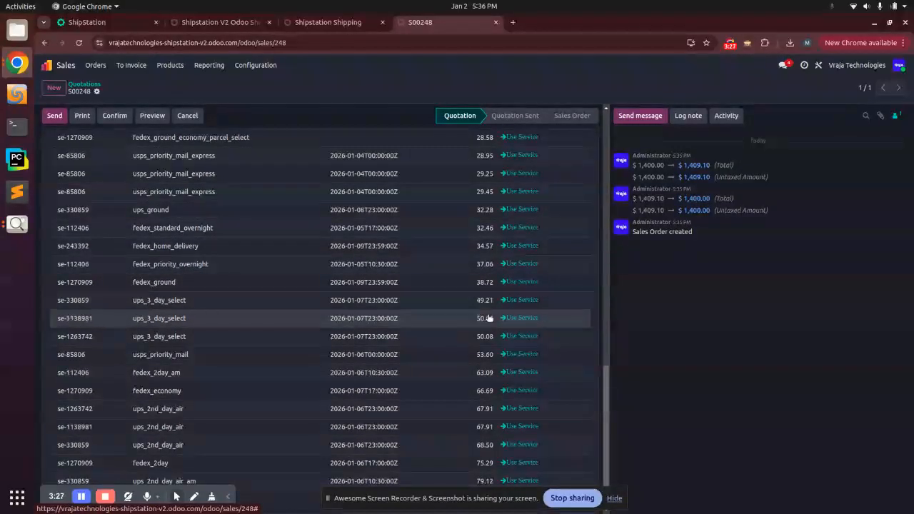
{"action": "scroll", "coordinate": [300, 298], "scroll_direction": "up", "scroll_amount": 7}
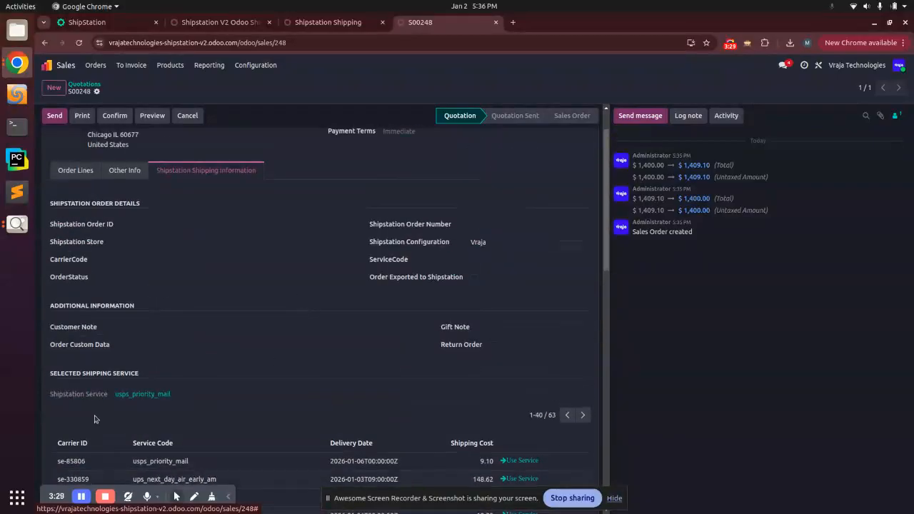
{"action": "scroll", "coordinate": [467, 409], "scroll_direction": "down", "scroll_amount": 3}
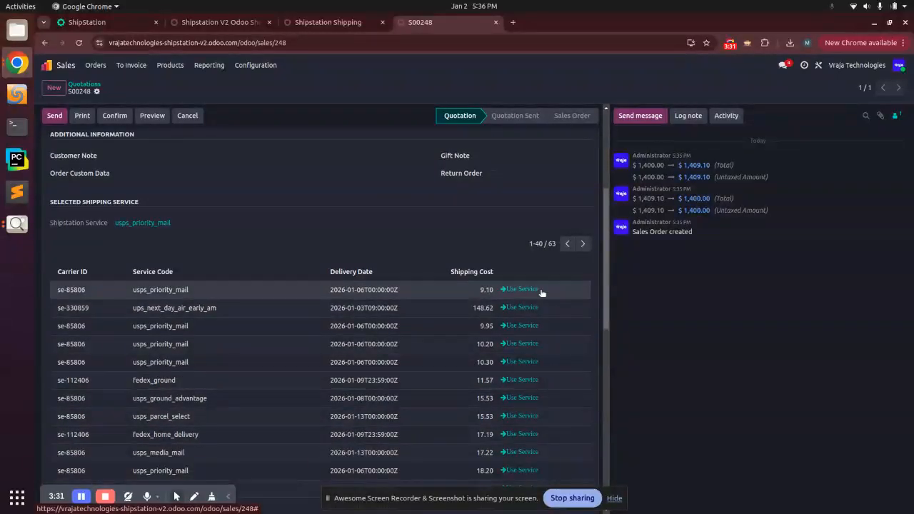
{"action": "scroll", "coordinate": [333, 384], "scroll_direction": "up", "scroll_amount": 3}
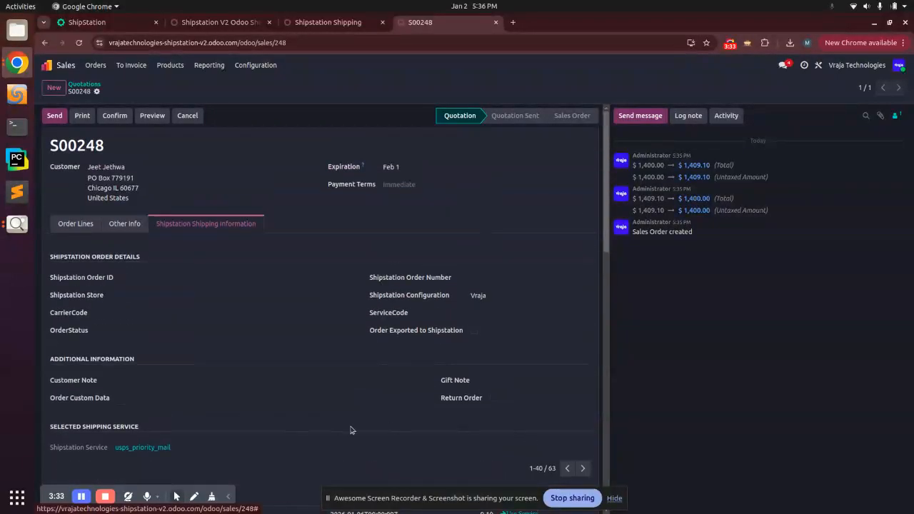
Step: Confirm the quotation as a sales order and open its delivery order
{"action": "left_click", "coordinate": [115, 115]}
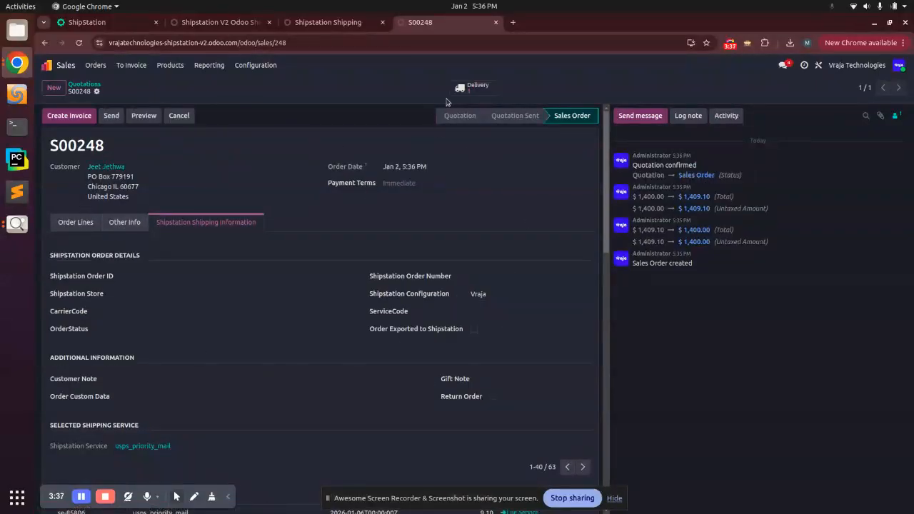
{"action": "left_click", "coordinate": [477, 88]}
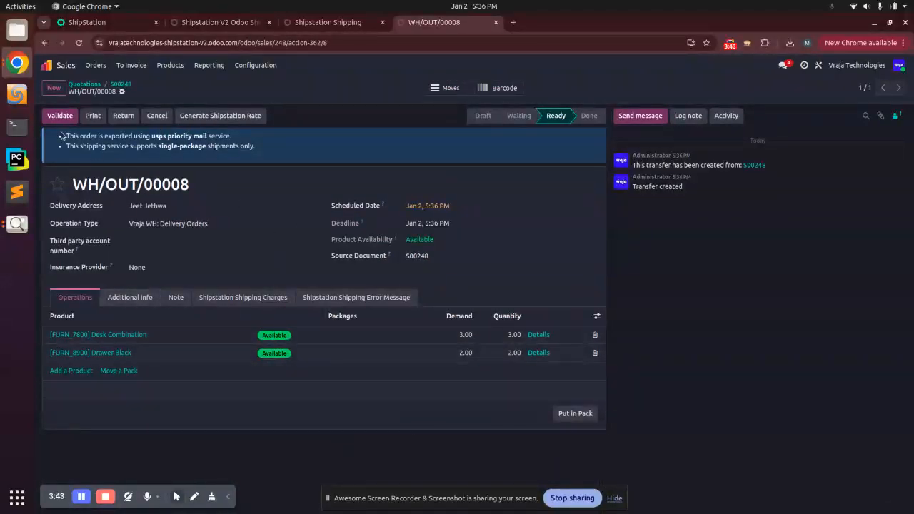
Step: Read the delivery order's notice about the export service and package support, and check its Shipstation shipping charges and additional information
{"action": "left_click_drag", "start_coordinate": [155, 133], "coordinate": [276, 161]}
{"action": "left_click_drag", "start_coordinate": [90, 136], "coordinate": [148, 133]}
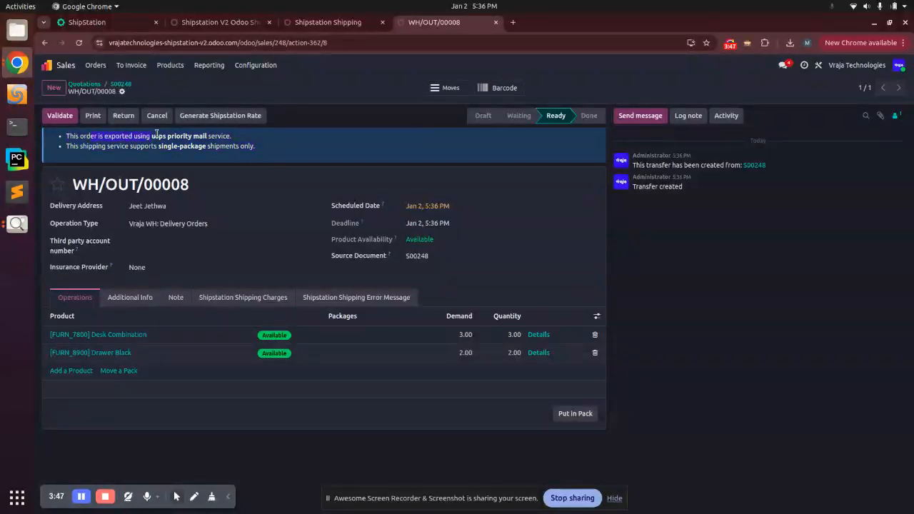
{"action": "left_click_drag", "start_coordinate": [213, 143], "coordinate": [243, 141]}
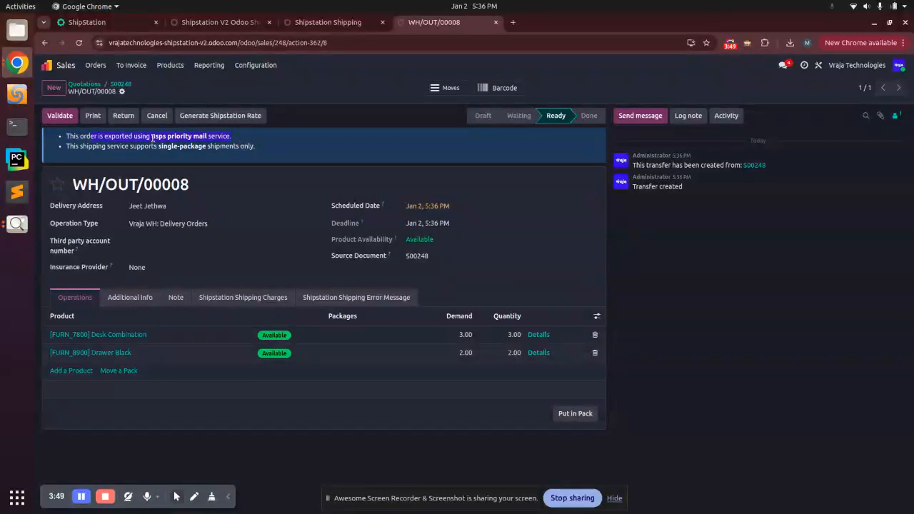
{"action": "triple_click", "coordinate": [220, 135]}
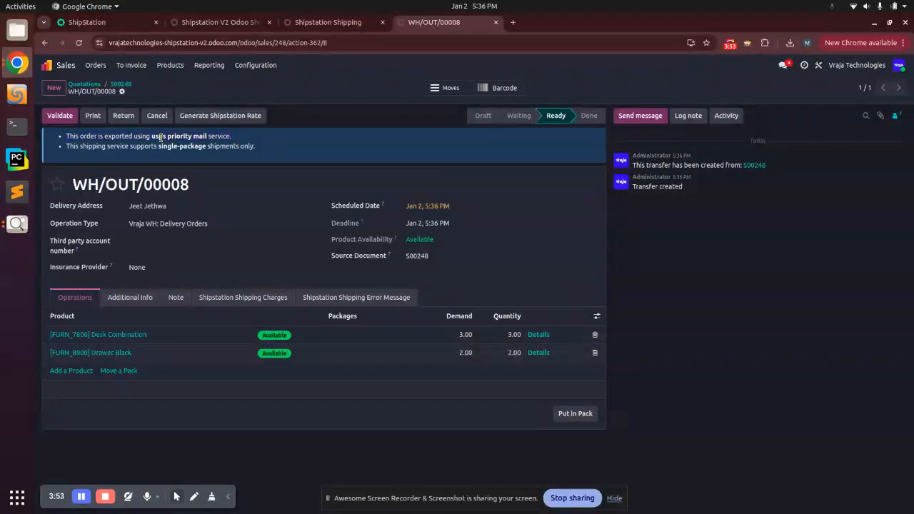
{"action": "left_click_drag", "start_coordinate": [64, 147], "coordinate": [256, 149]}
{"action": "left_click", "coordinate": [155, 145]}
{"action": "left_click", "coordinate": [225, 297]}
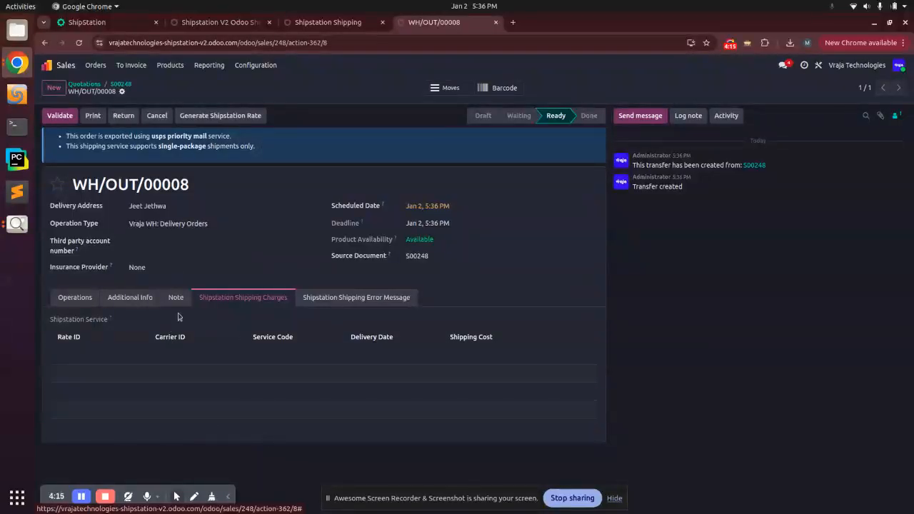
{"action": "left_click", "coordinate": [148, 298]}
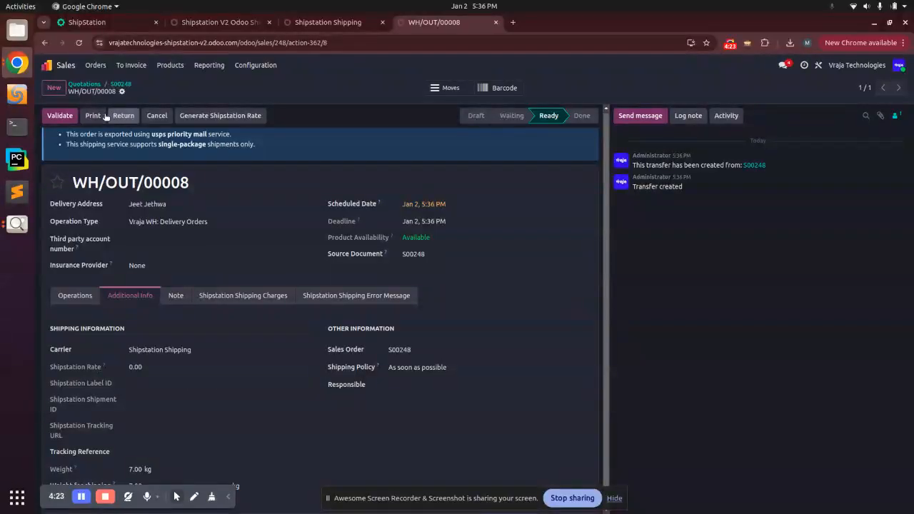
Step: Validate the delivery order, and open the exported order from the refreshed Manual Orders list in the ShipStation browser tab
{"action": "left_click", "coordinate": [59, 115]}
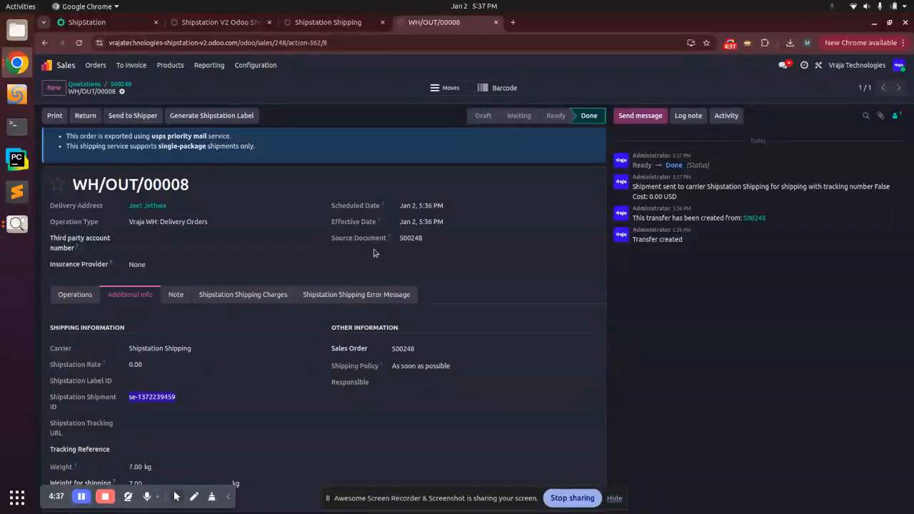
{"action": "left_click", "coordinate": [85, 22]}
{"action": "left_click", "coordinate": [79, 42]}
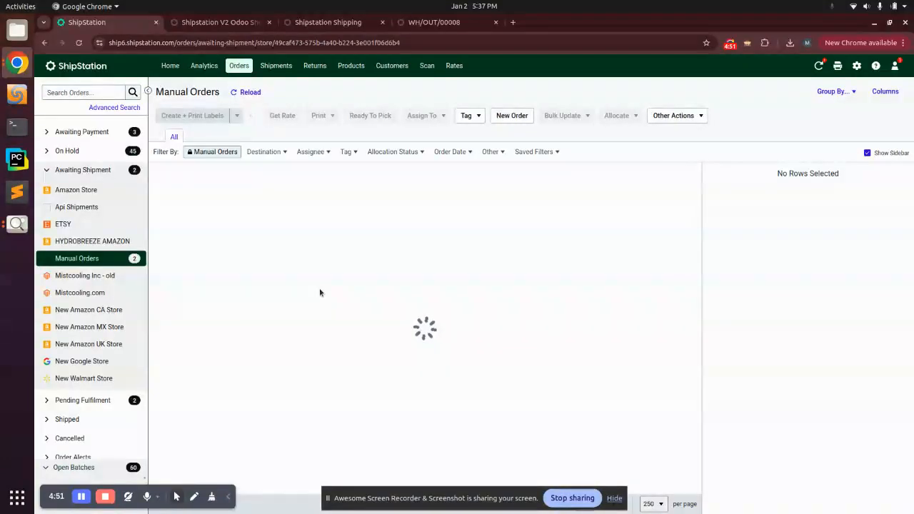
{"action": "left_click", "coordinate": [181, 185]}
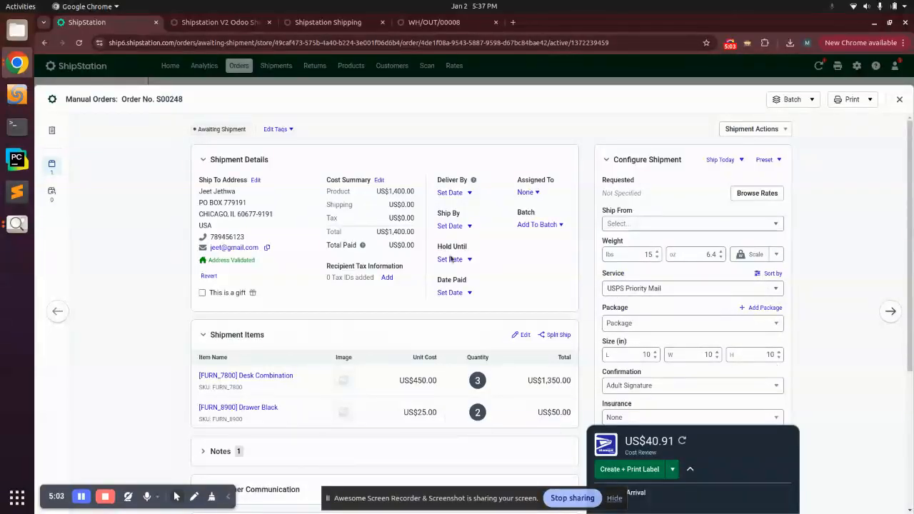
Step: Examine the exported order's shipment details, items, weight, service, package size and confirmation in ShipStation
{"action": "scroll", "coordinate": [450, 338], "scroll_direction": "down", "scroll_amount": 3}
{"action": "scroll", "coordinate": [450, 338], "scroll_direction": "up", "scroll_amount": 3}
{"action": "scroll", "coordinate": [335, 200], "scroll_direction": "down", "scroll_amount": 3}
{"action": "scroll", "coordinate": [684, 329], "scroll_direction": "up", "scroll_amount": 3}
Step: Return to the delivery order in Odoo, generate its Shipstation label and reload the page
{"action": "left_click", "coordinate": [433, 22]}
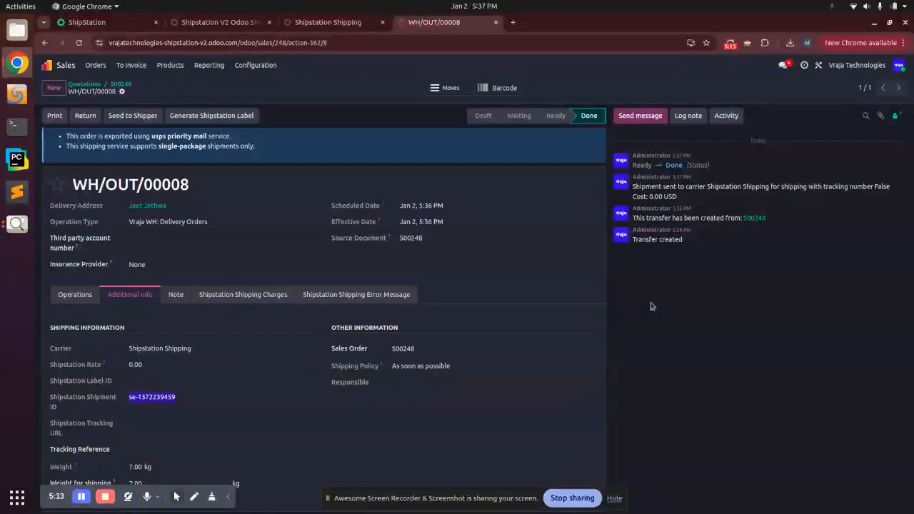
{"action": "left_click", "coordinate": [578, 317]}
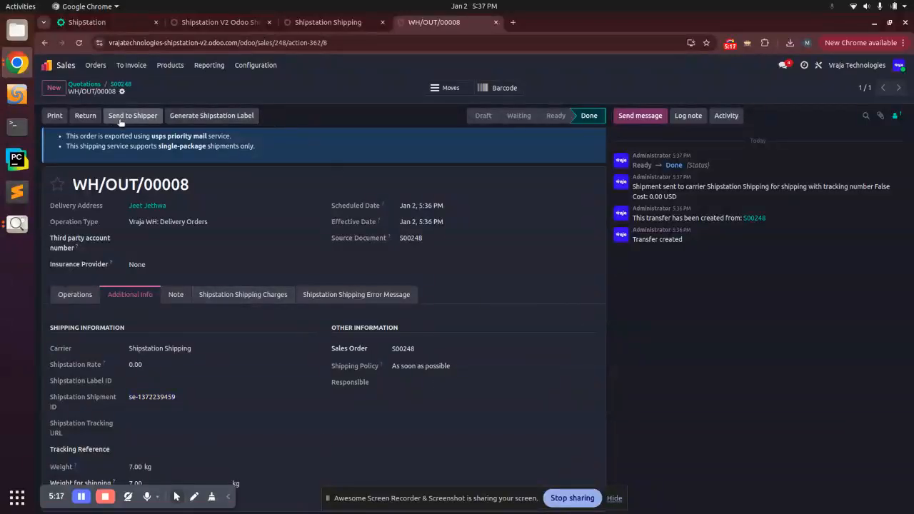
{"action": "left_click", "coordinate": [215, 119]}
{"action": "left_click", "coordinate": [78, 43]}
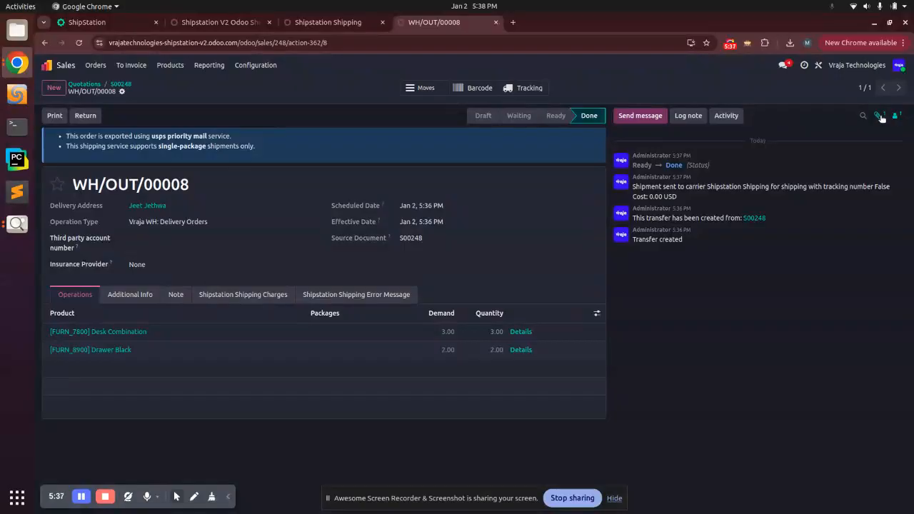
Step: View the attached Label_Package_1.pdf shipping label, close it, and check the delivery order's additional shipping information
{"action": "left_click", "coordinate": [882, 119]}
{"action": "left_click", "coordinate": [642, 175]}
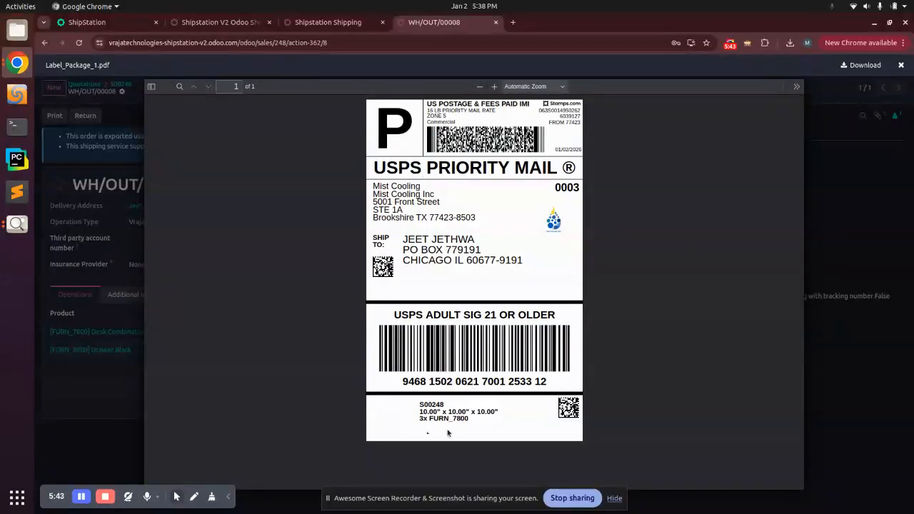
{"action": "left_click", "coordinate": [851, 260]}
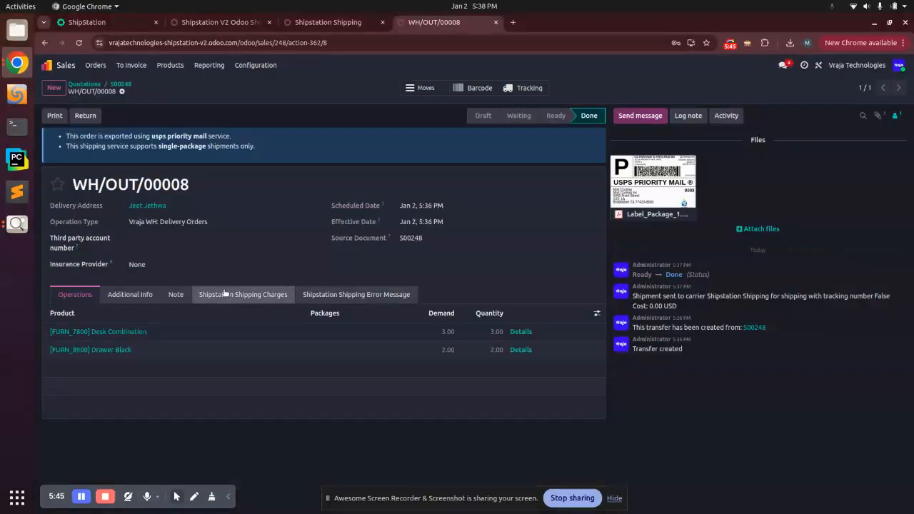
{"action": "left_click", "coordinate": [135, 293]}
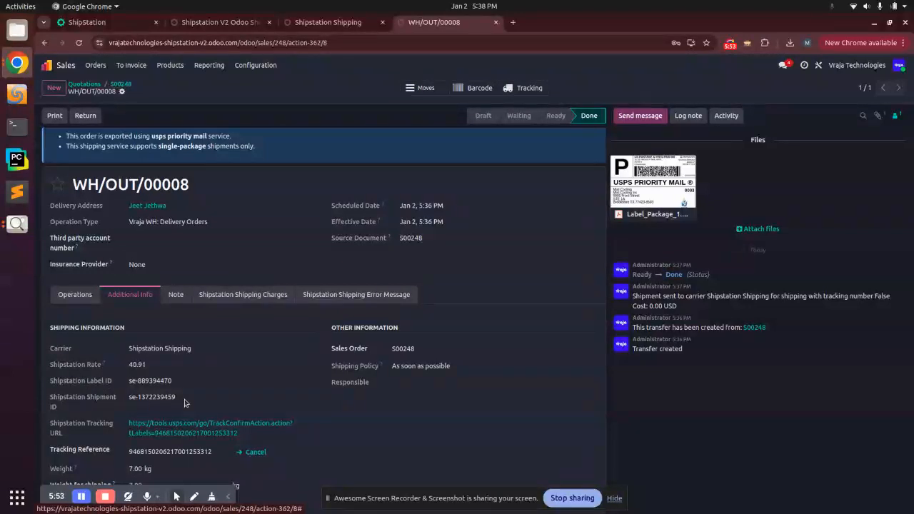
Step: Check the delivery order's tracking reference and URL in Odoo, then reload the exported order in the ShipStation browser tab
{"action": "double_click", "coordinate": [161, 452]}
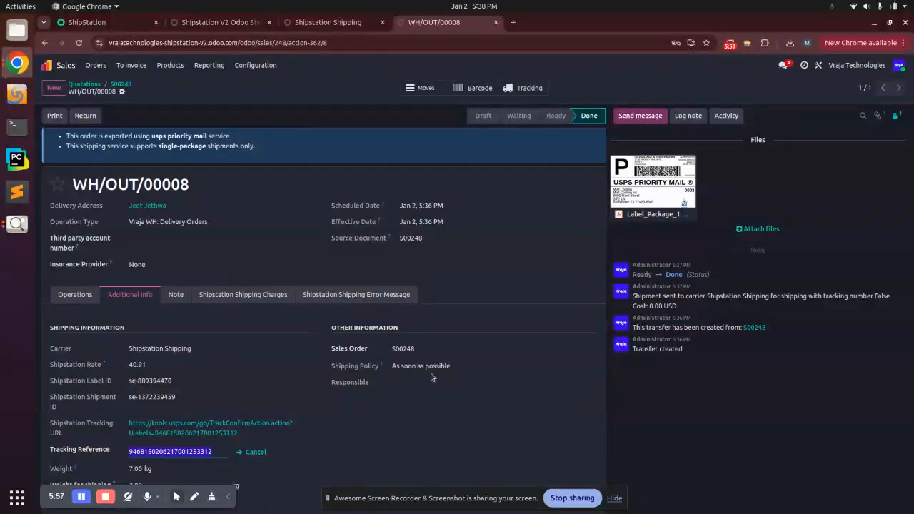
{"action": "left_click", "coordinate": [112, 424]}
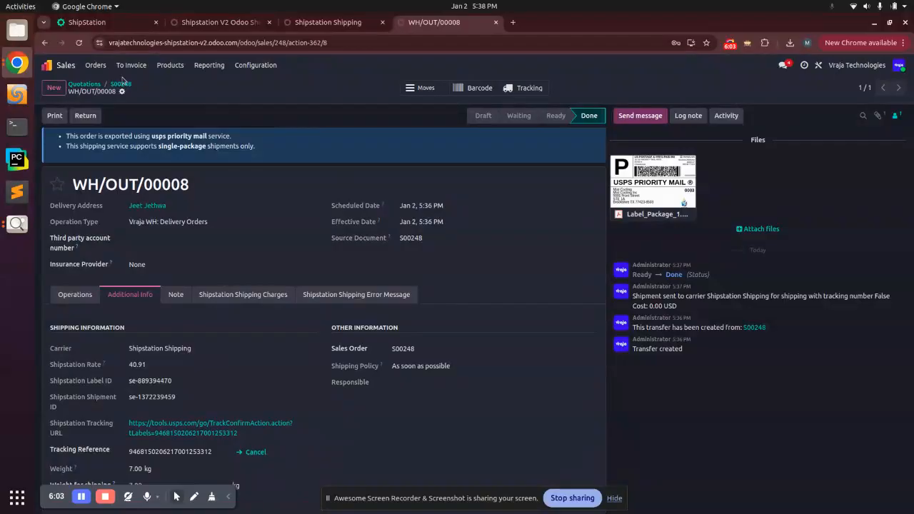
{"action": "left_click", "coordinate": [86, 22]}
{"action": "left_click", "coordinate": [79, 42]}
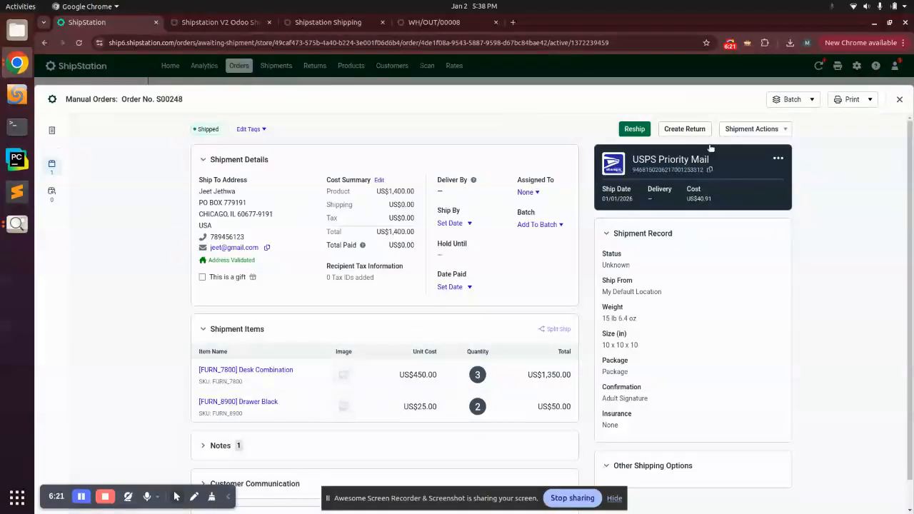
Step: Compare the tracking number and shipping cost between the Odoo delivery order and the ShipStation order, returning to Odoo
{"action": "left_click", "coordinate": [481, 30]}
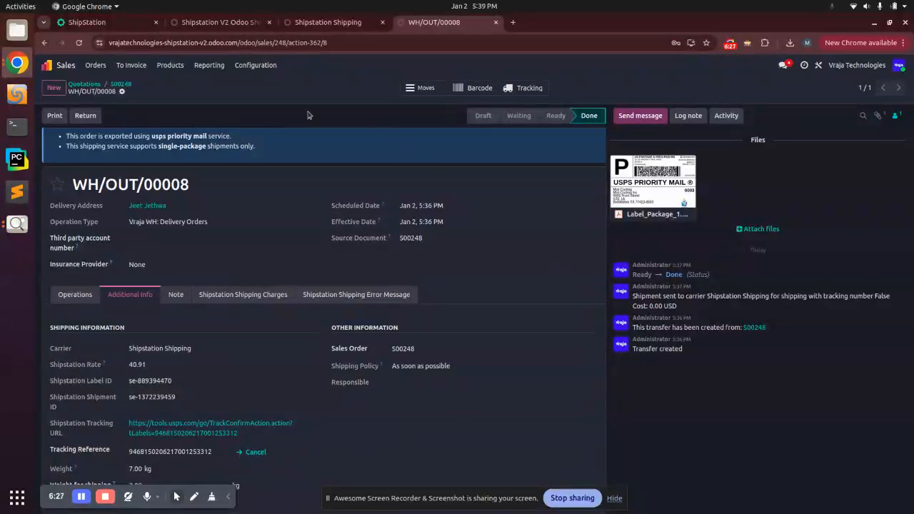
{"action": "left_click", "coordinate": [93, 22]}
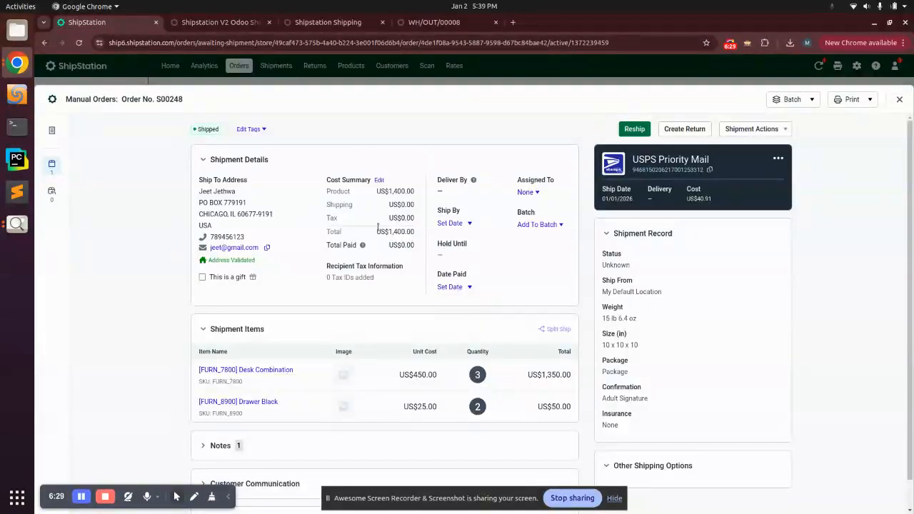
{"action": "left_click", "coordinate": [432, 22]}
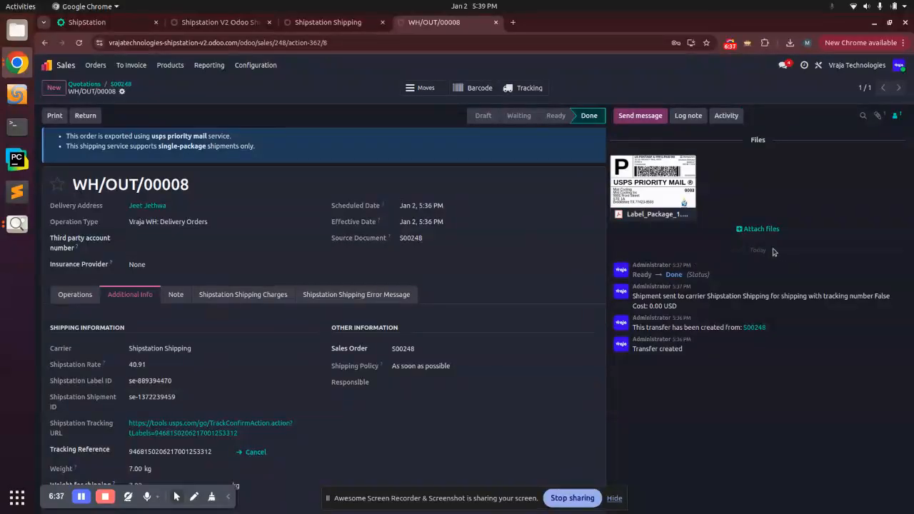
Step: Switch to Image Viewer and display the closing slide, Youtube Thumbnail (1).png
{"action": "left_click", "coordinate": [7, 233]}
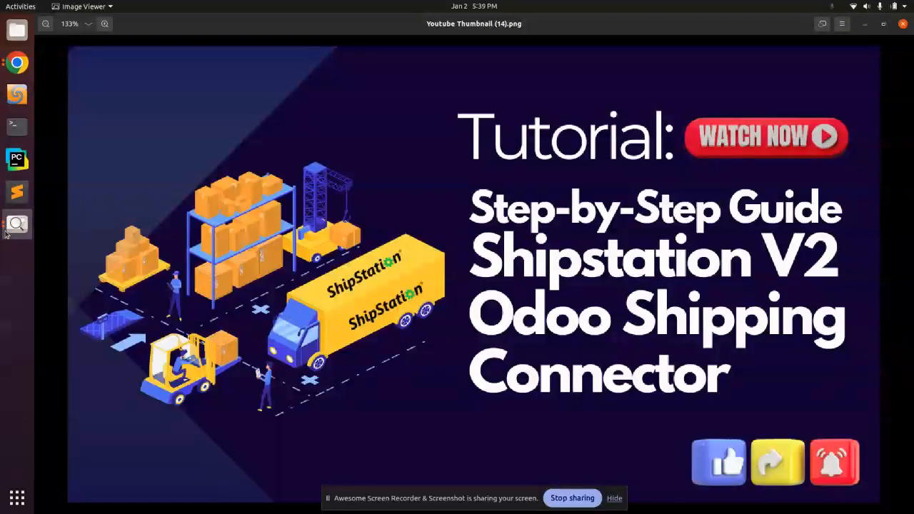
{"action": "left_click", "coordinate": [7, 234]}
{"action": "left_click", "coordinate": [103, 187]}
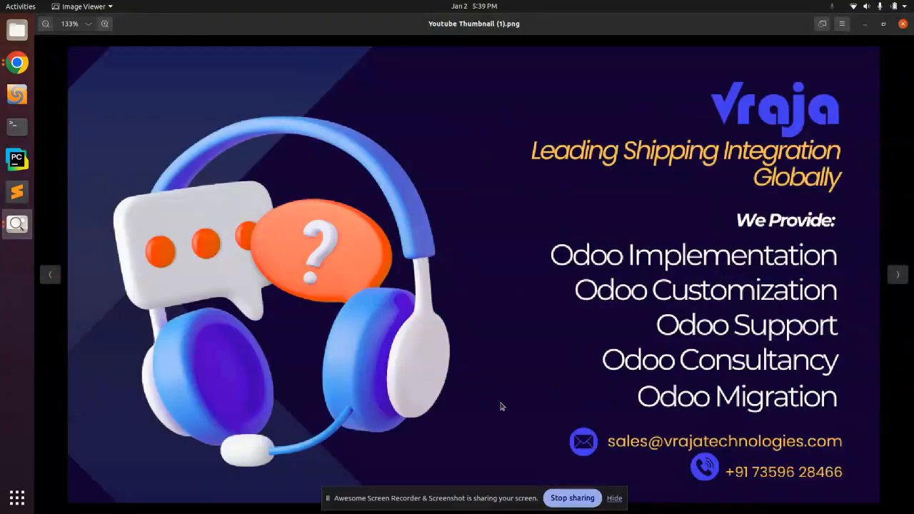